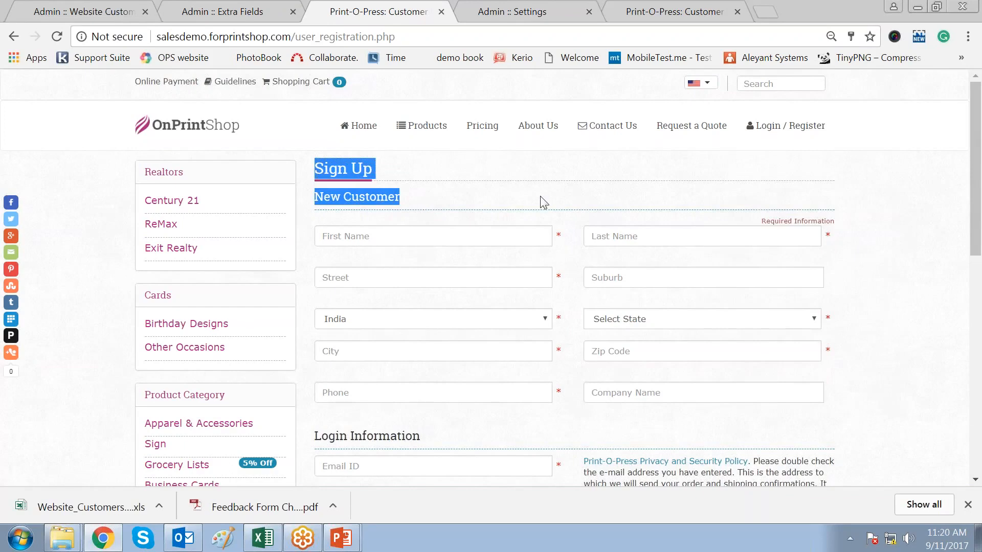
- View the storefront's quick sign-up form, then return to admin Settings showing Enable Quick Registration
left_click(543, 203)
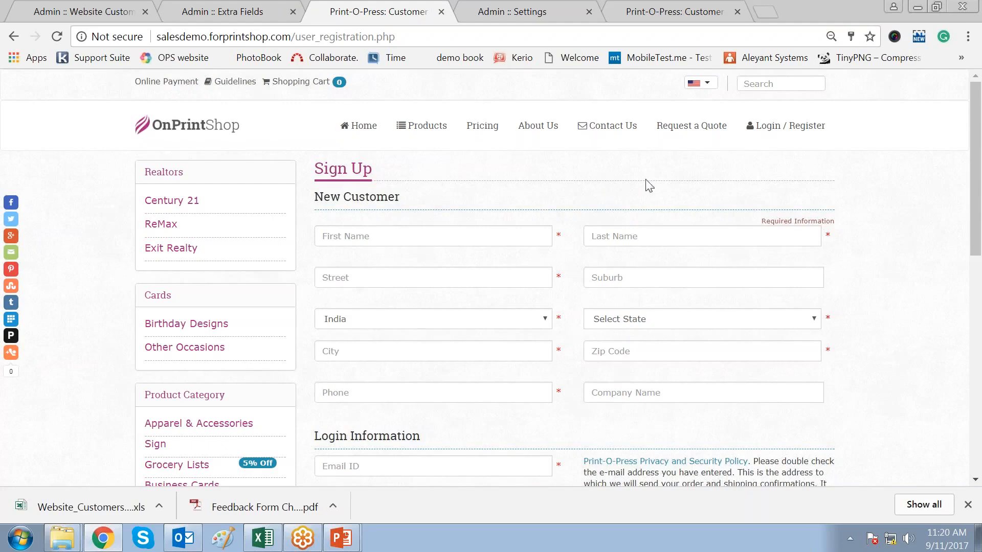
left_click(684, 11)
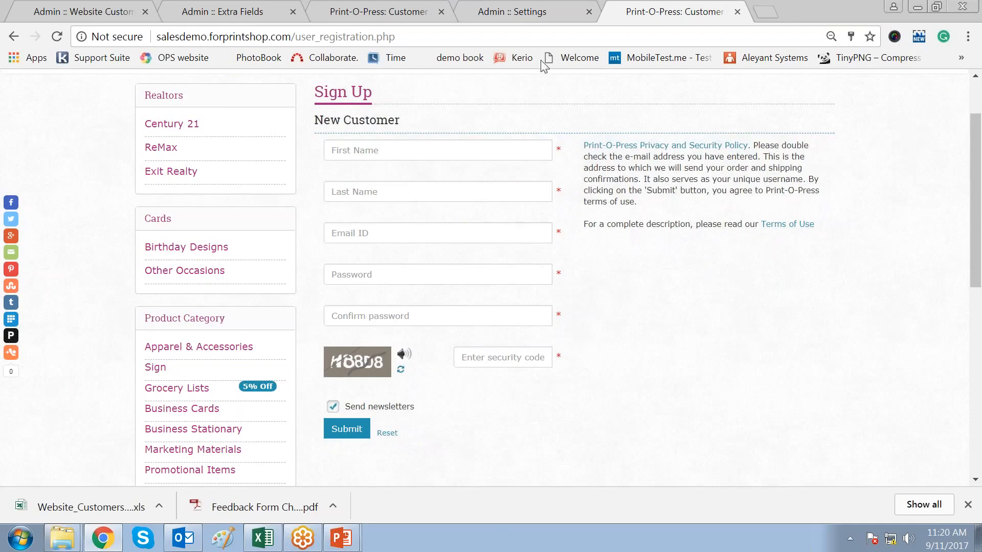
left_click(519, 12)
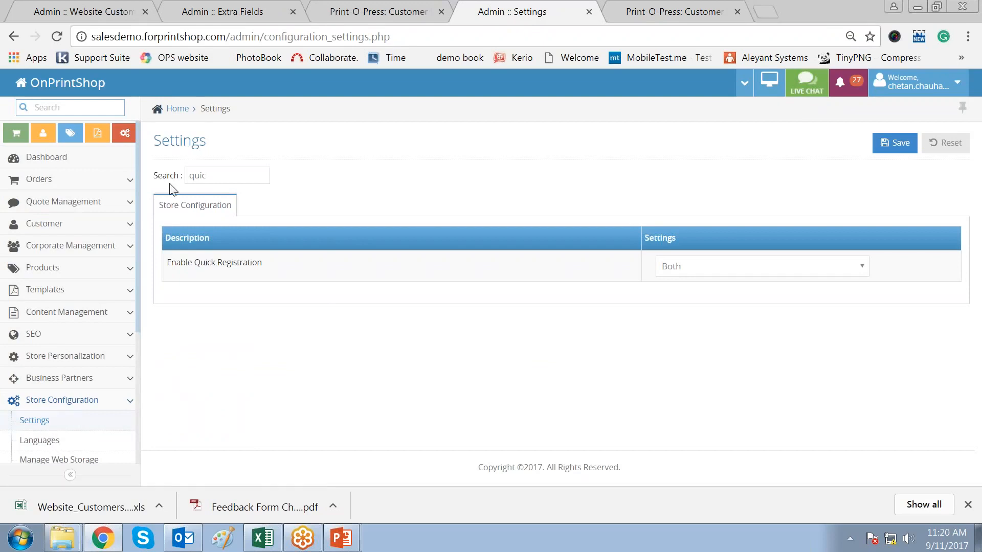
- Filter the store settings by 'quick' and check the Enable Quick Registration choices, keeping Both
double_click(222, 179)
key("BackSpace")
type("quic")
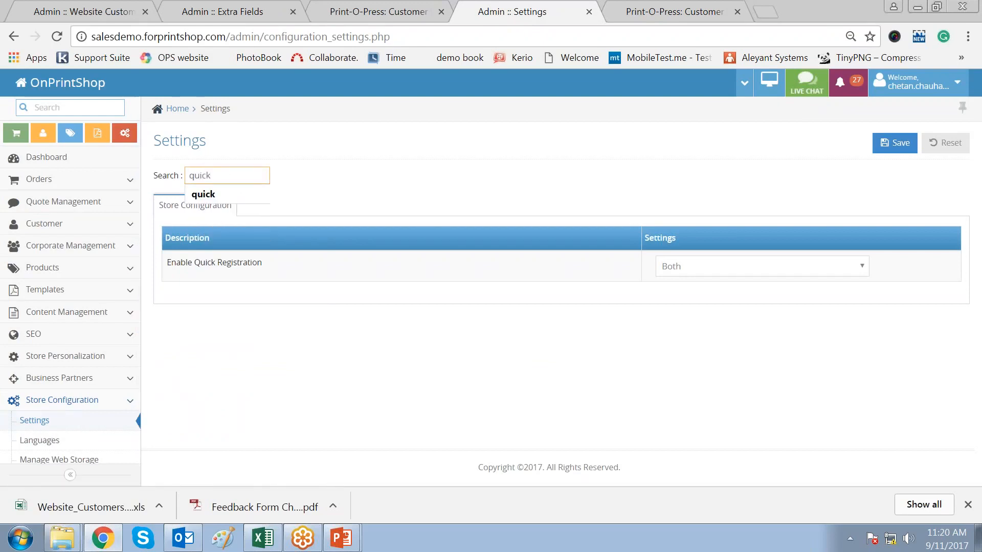
left_click(225, 324)
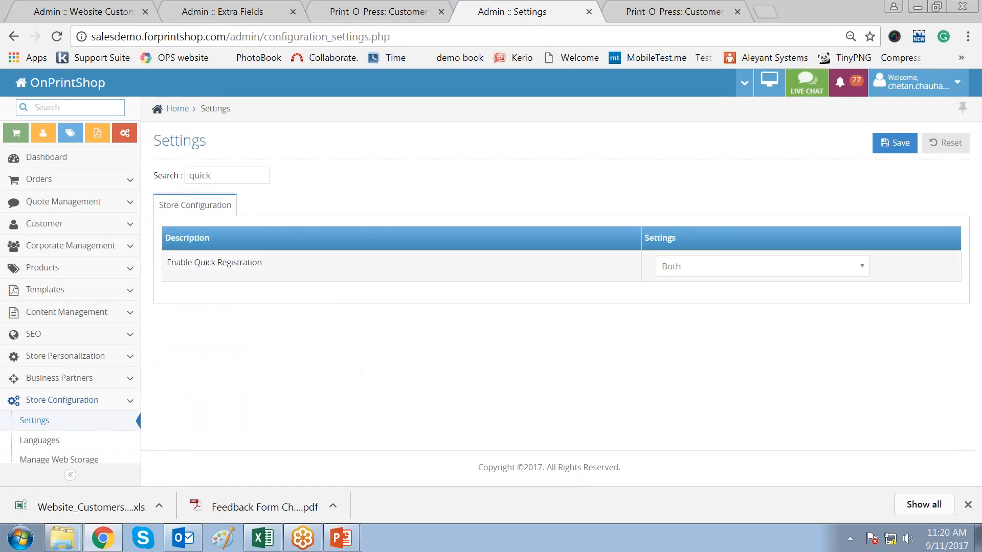
left_click(728, 272)
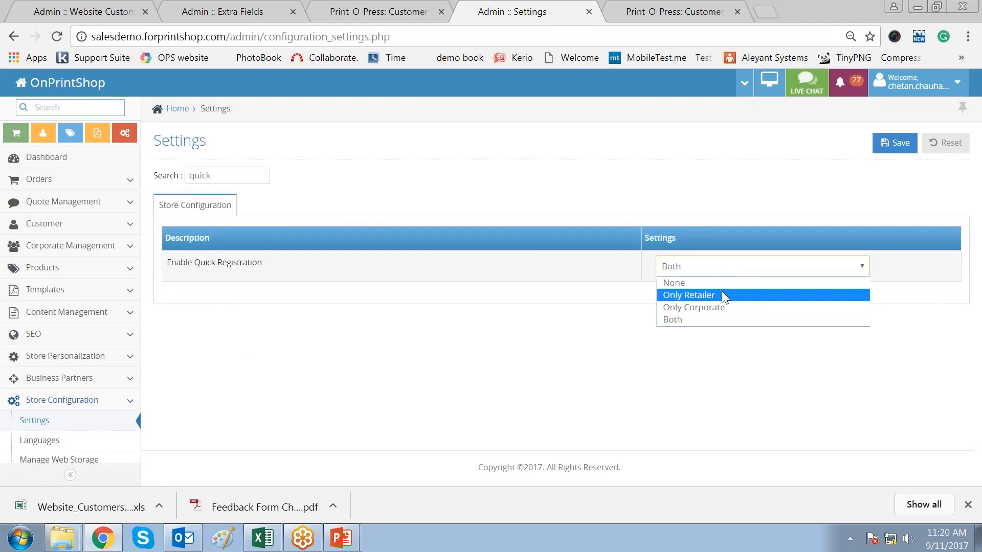
left_click(714, 321)
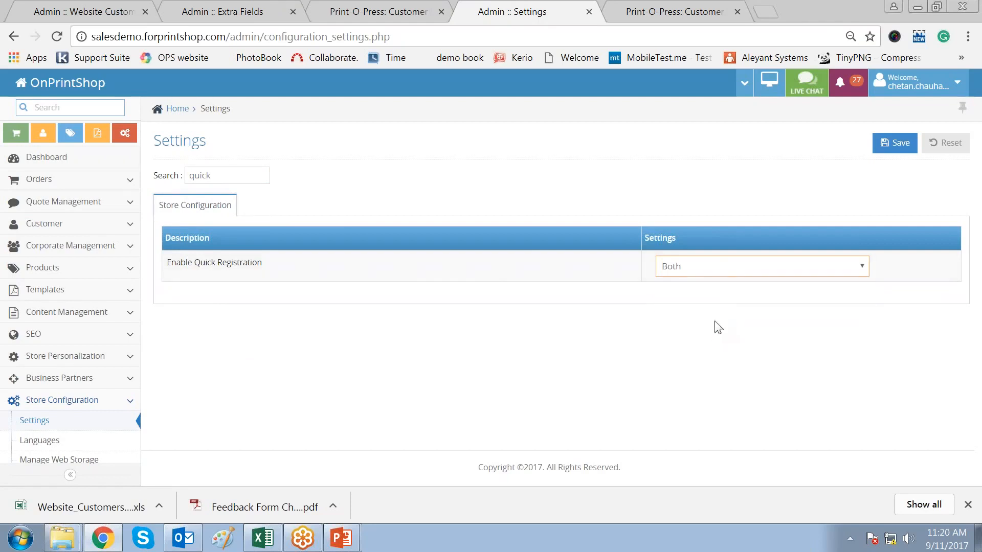
left_click(729, 272)
- Set Enable Quick Registration to None and compare the storefront sign-up page
left_click(407, 14)
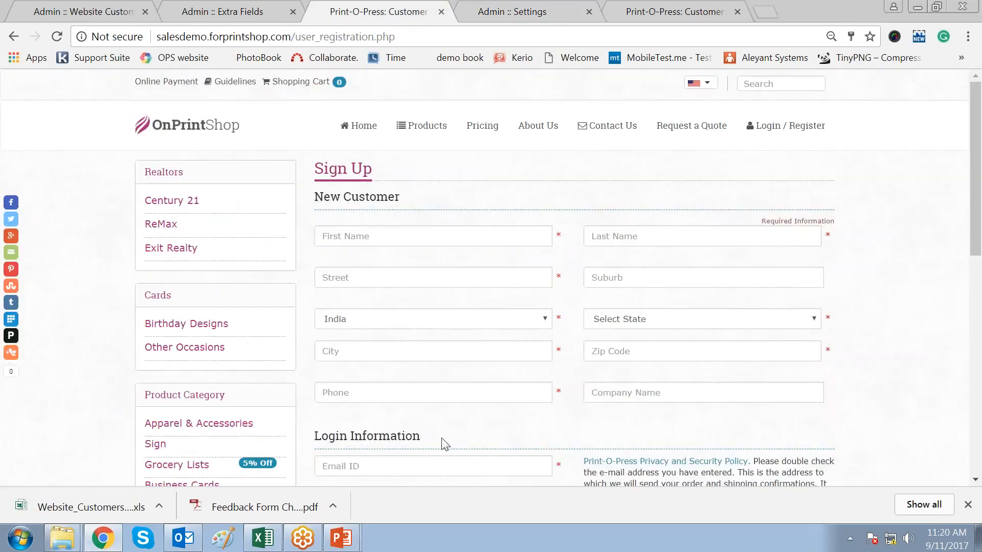
left_click(537, 11)
left_click(709, 268)
left_click(678, 282)
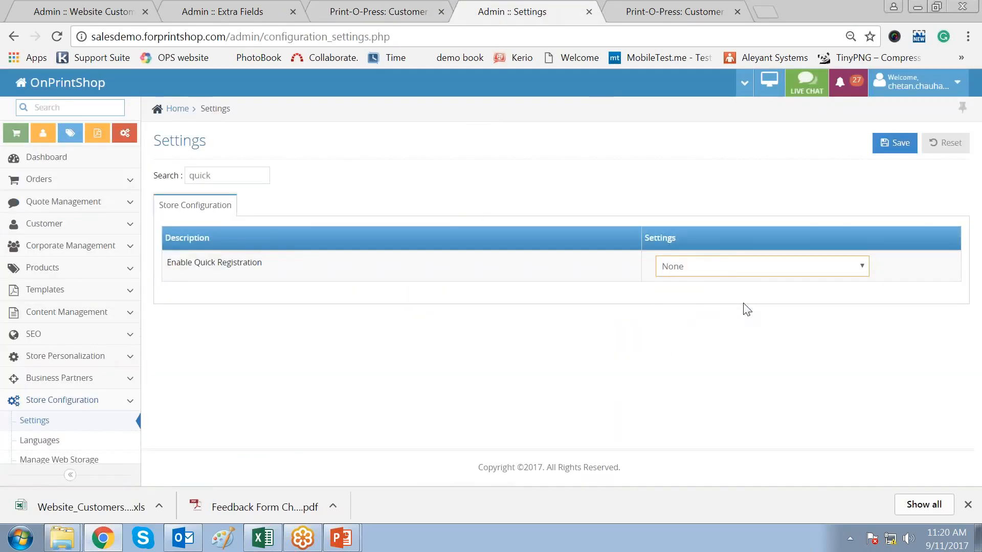
left_click(732, 374)
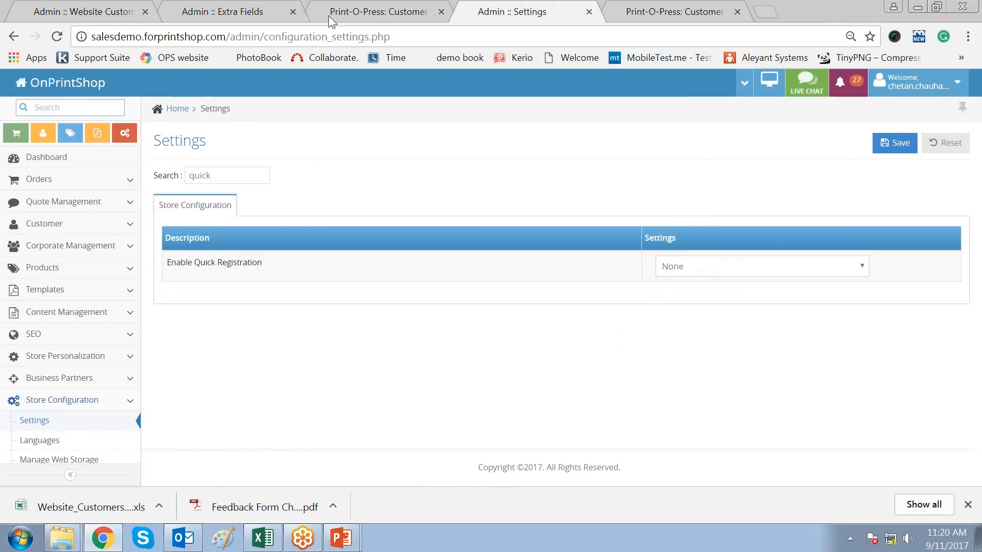
left_click(372, 15)
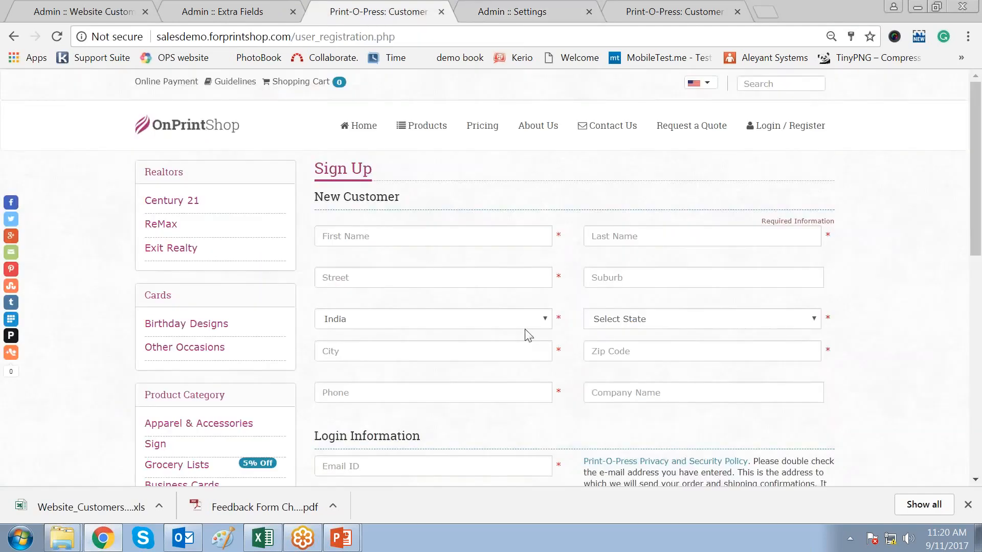
left_click(544, 18)
- Set Enable Quick Registration back to Both and save the store settings
left_click(713, 275)
left_click(715, 328)
left_click(892, 143)
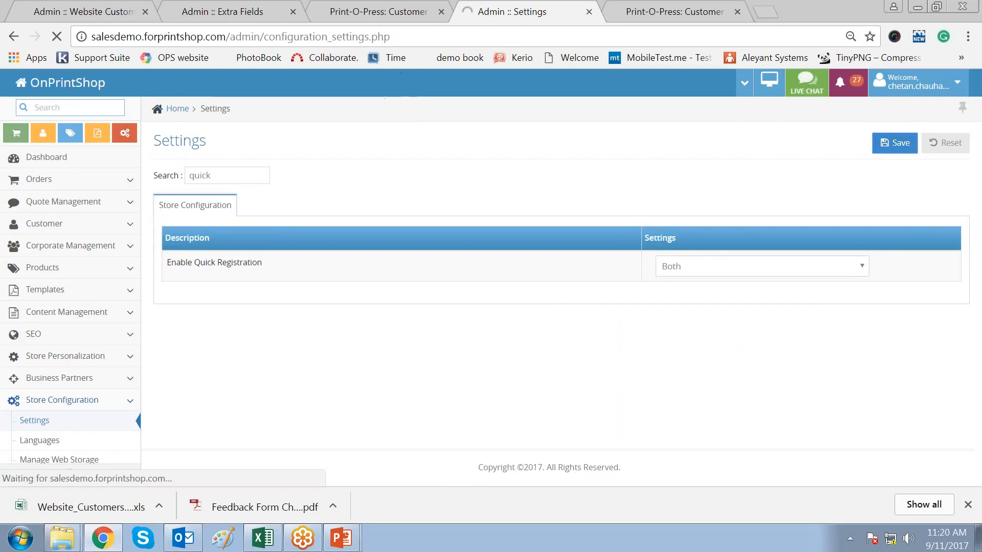
- Compare the storefront's quick and full Sign Up forms
left_click(675, 13)
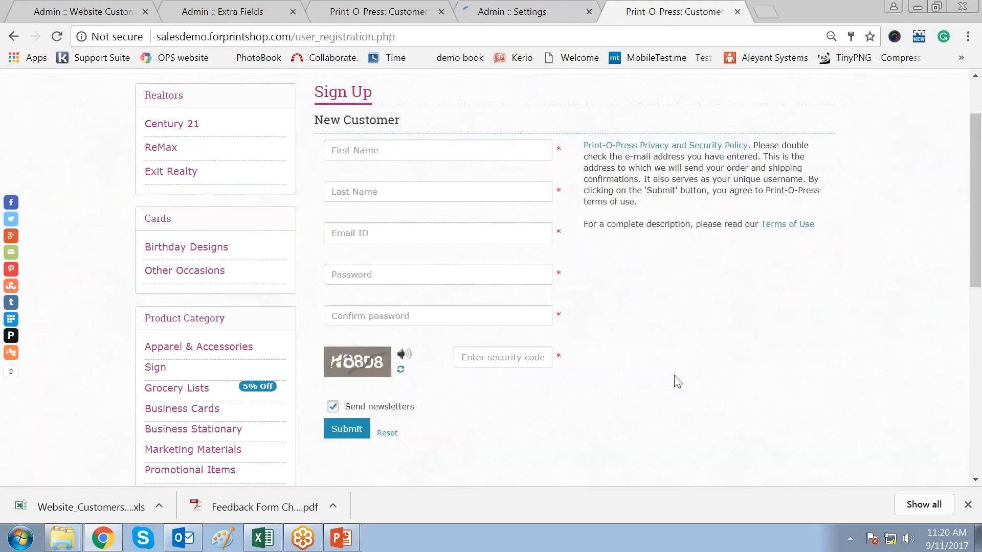
left_click_drag(314, 93, 392, 119)
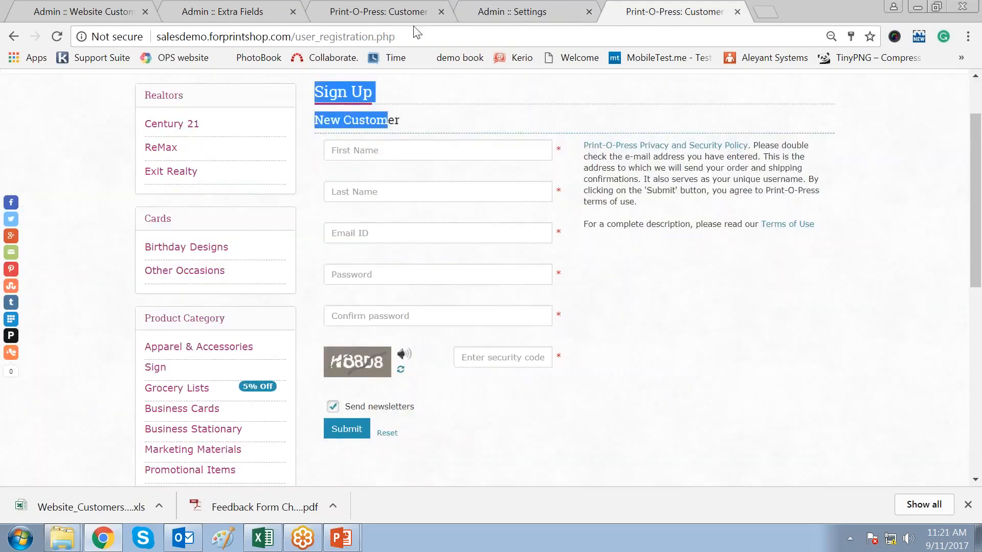
left_click(397, 14)
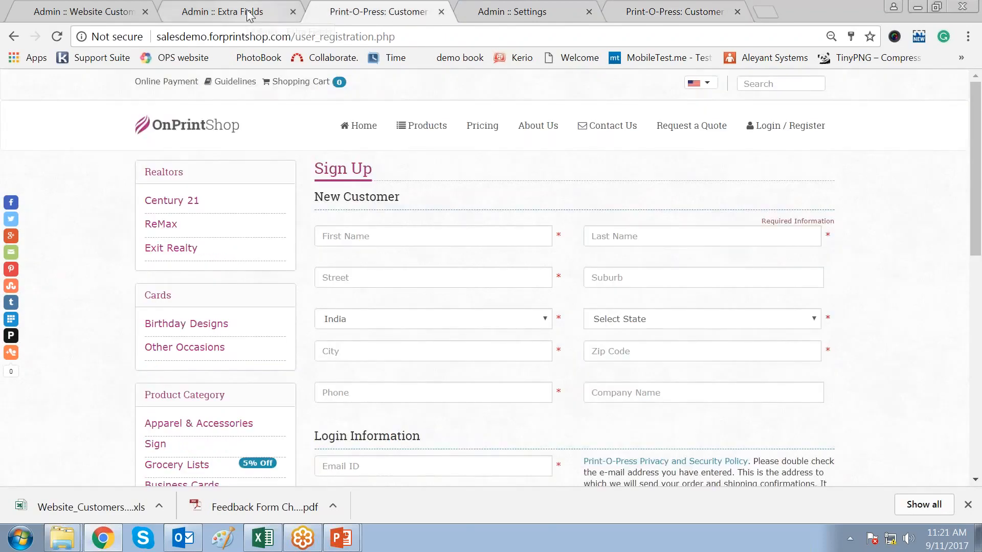
left_click(93, 15)
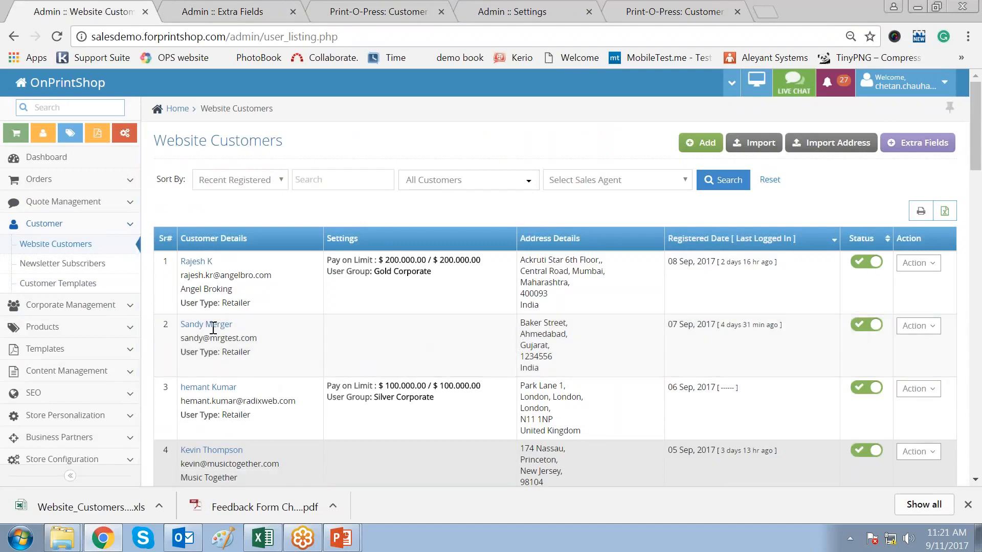
left_click_drag(177, 322, 473, 358)
left_click(393, 354)
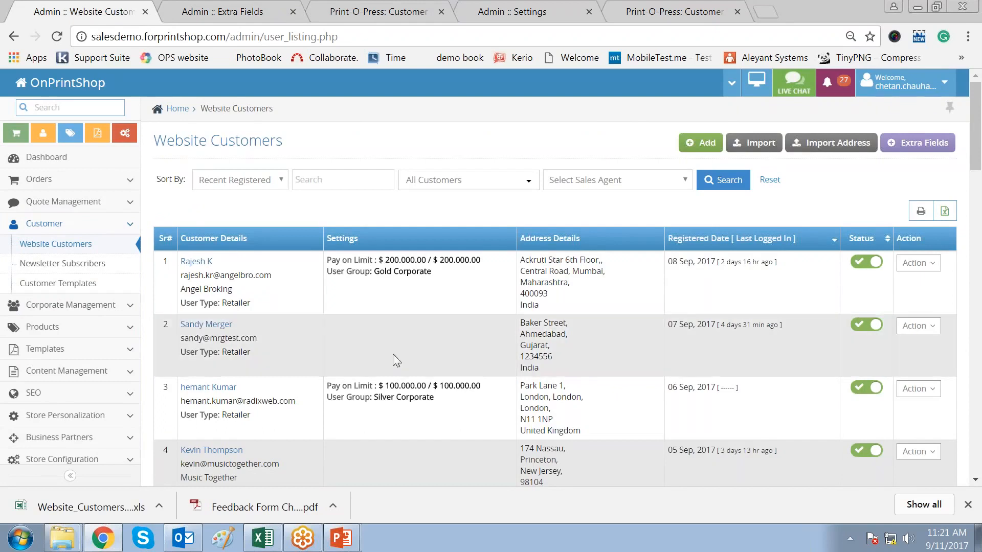
left_click_drag(186, 324, 432, 350)
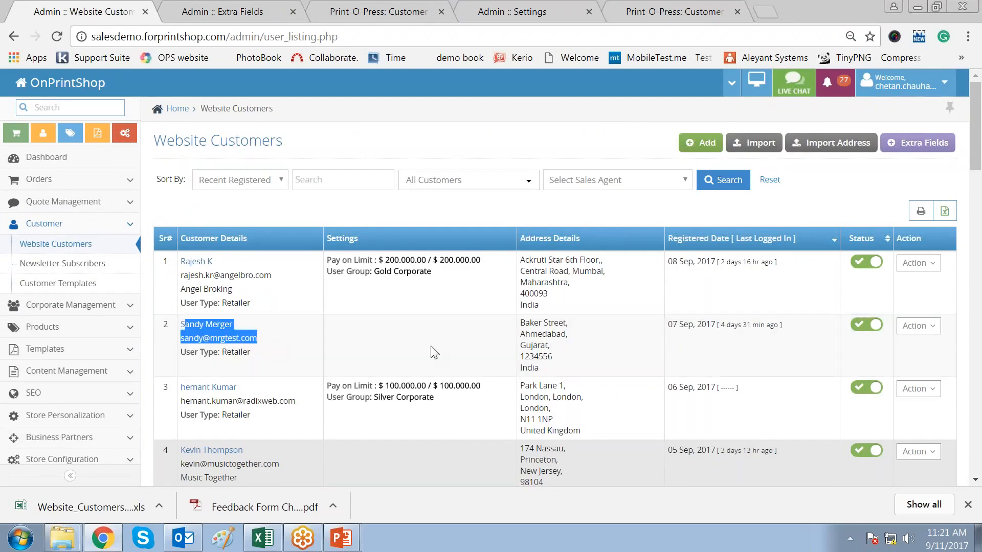
left_click(376, 208)
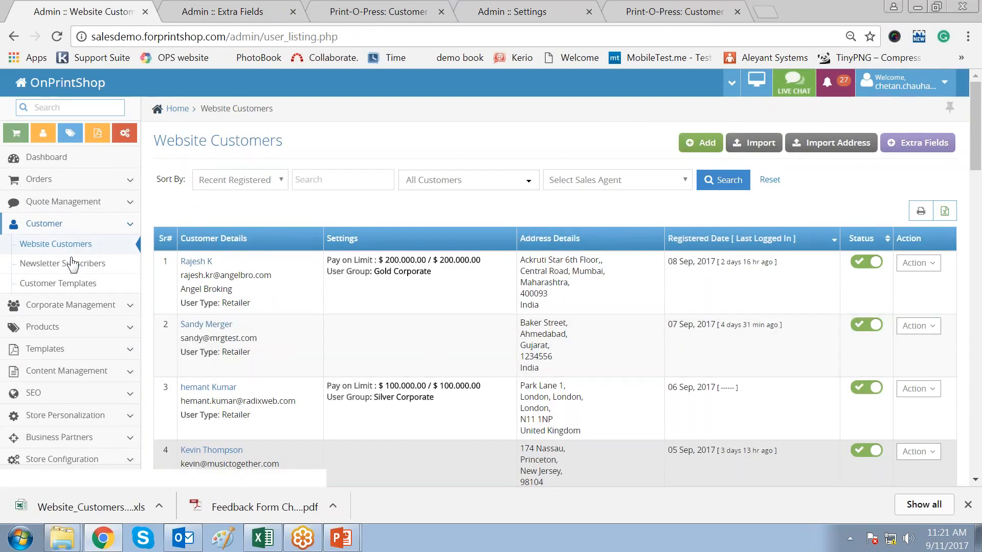
left_click(26, 249)
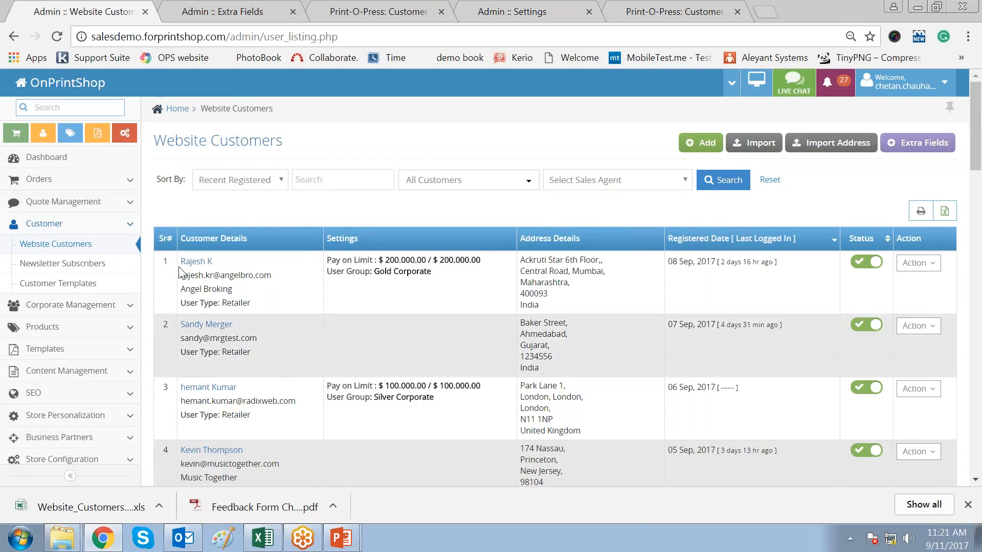
left_click(182, 262)
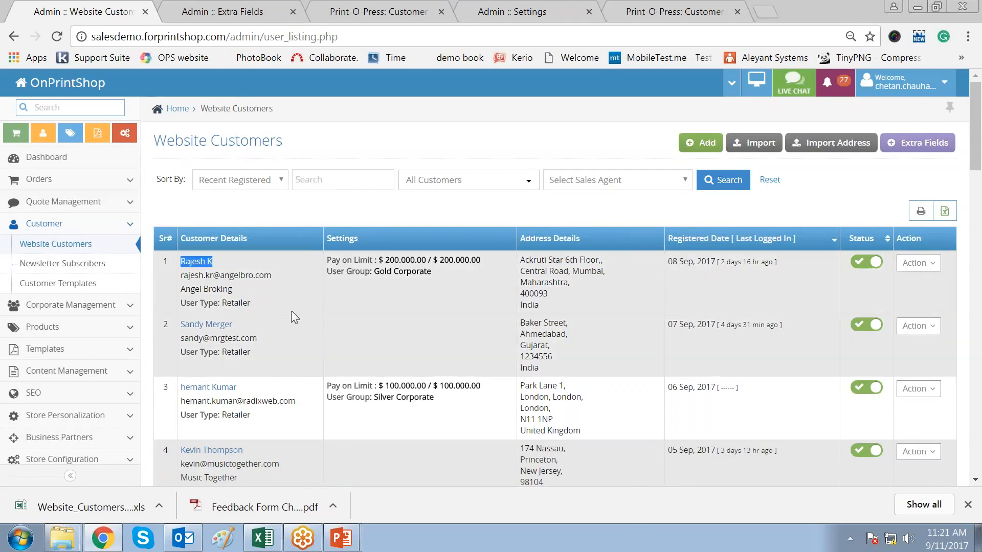
double_click(235, 305)
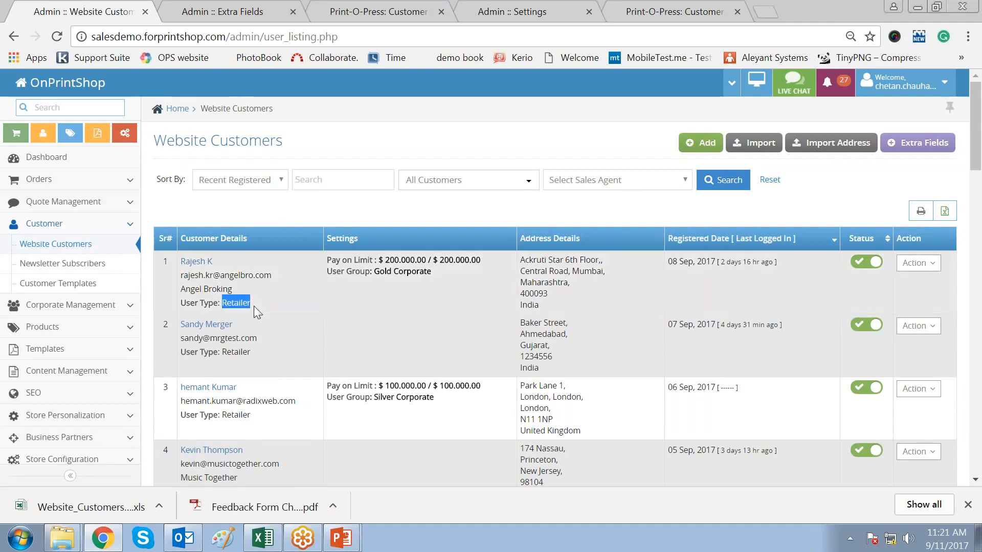
left_click(240, 309)
left_click_drag(182, 275, 260, 283)
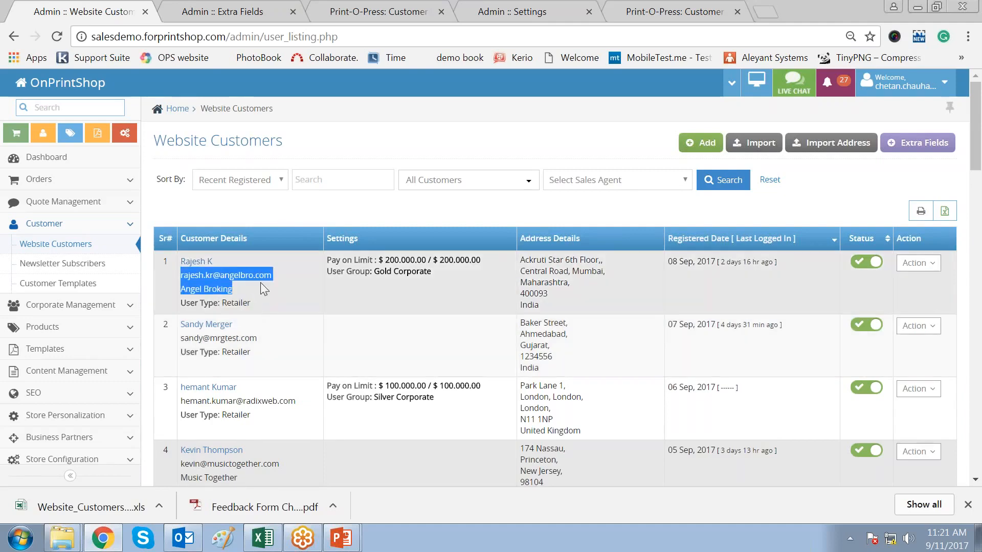
left_click(280, 297)
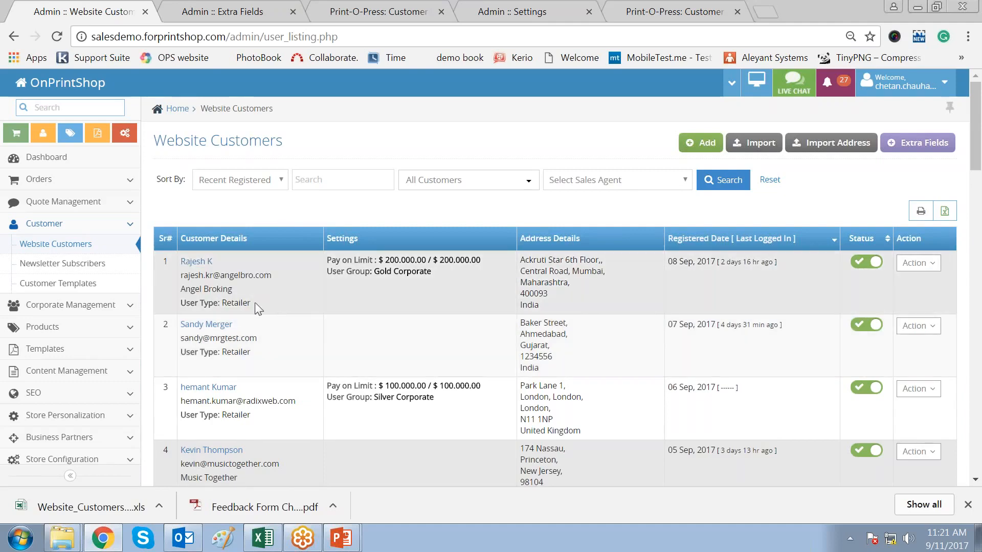
left_click_drag(273, 278, 182, 278)
left_click(284, 300)
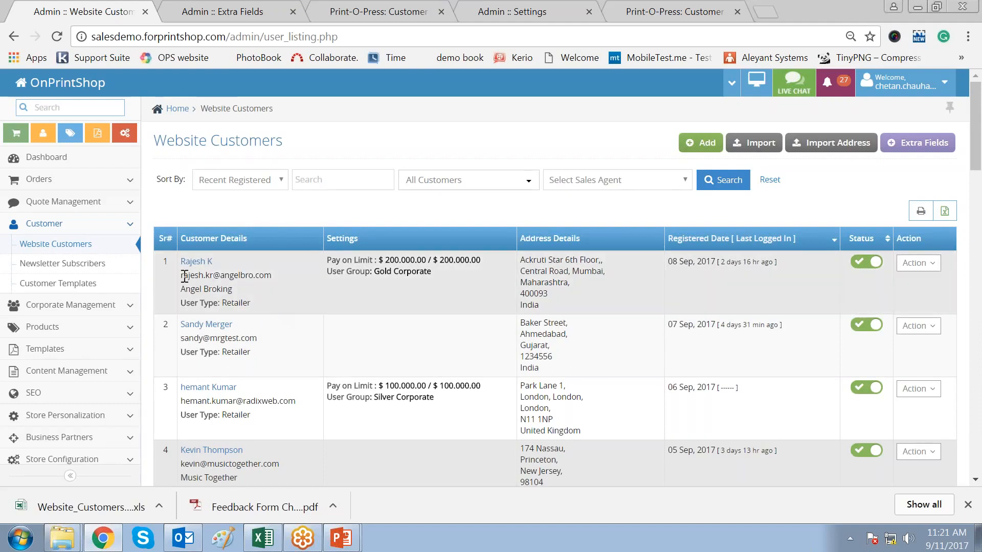
left_click_drag(182, 277, 272, 279)
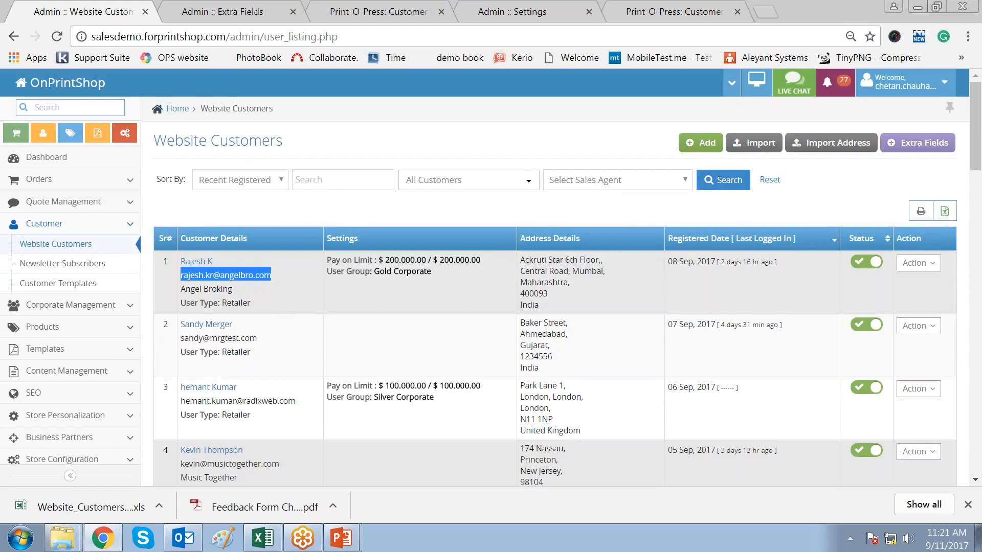
left_click(296, 357)
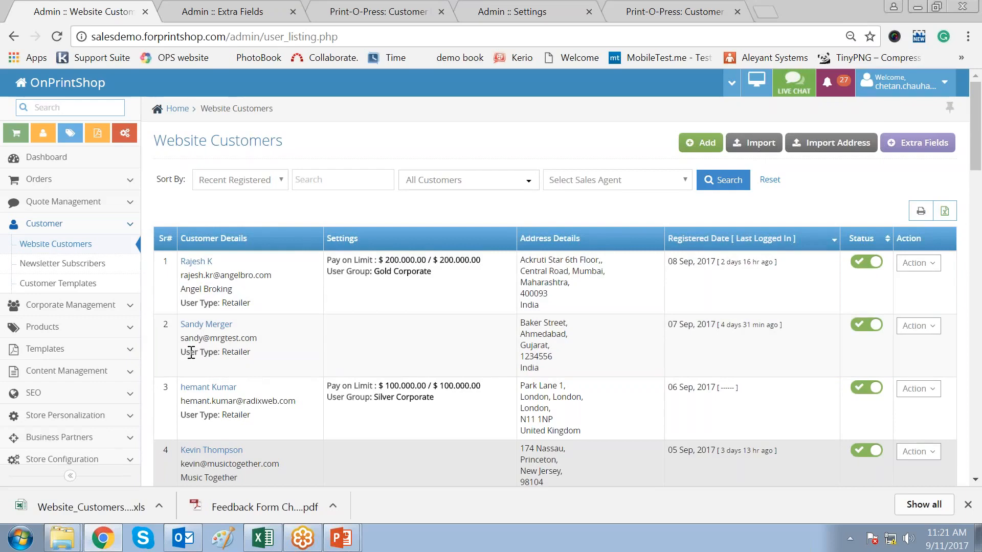
double_click(235, 352)
scroll(320, 337, "down", 3)
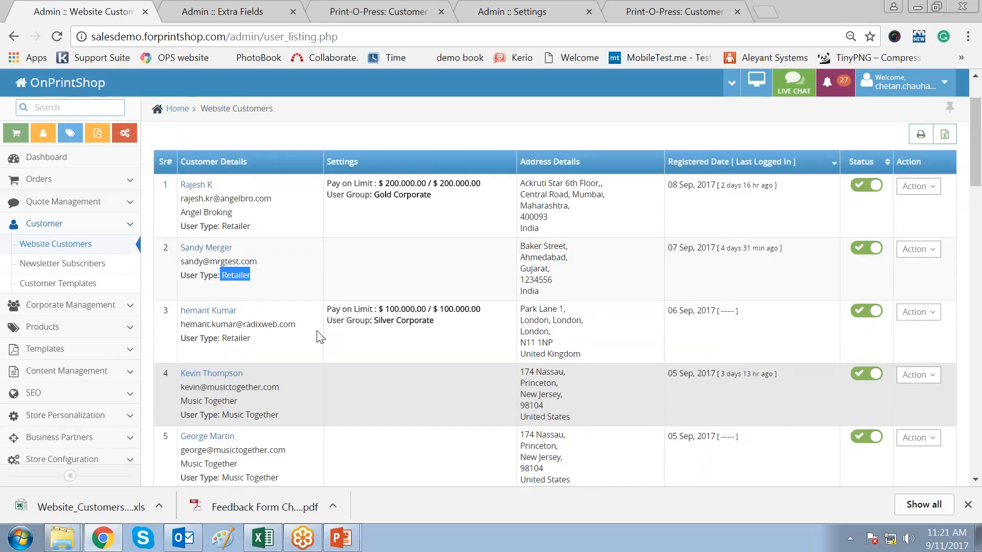
scroll(321, 337, "down", 3)
scroll(320, 338, "down", 3)
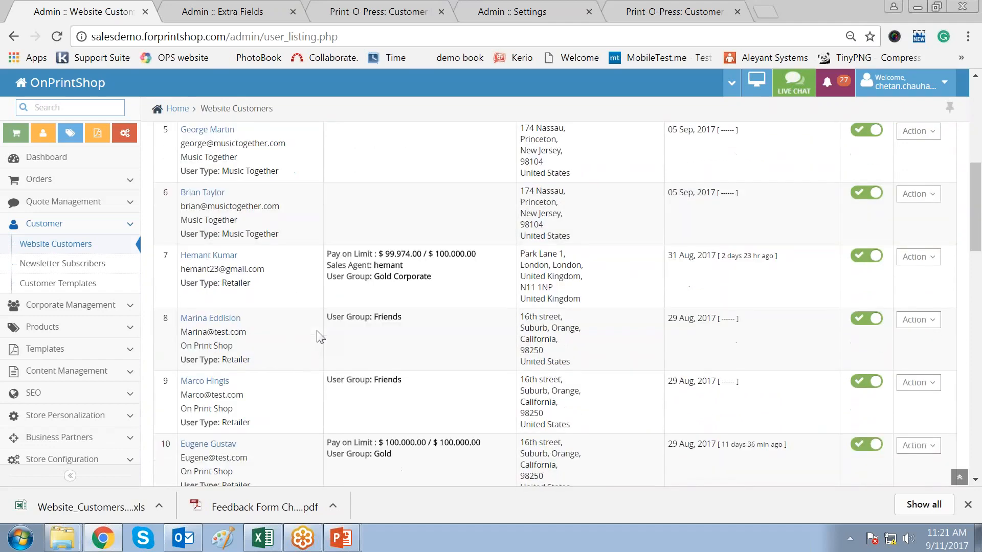
scroll(320, 337, "down", 3)
scroll(320, 338, "down", 3)
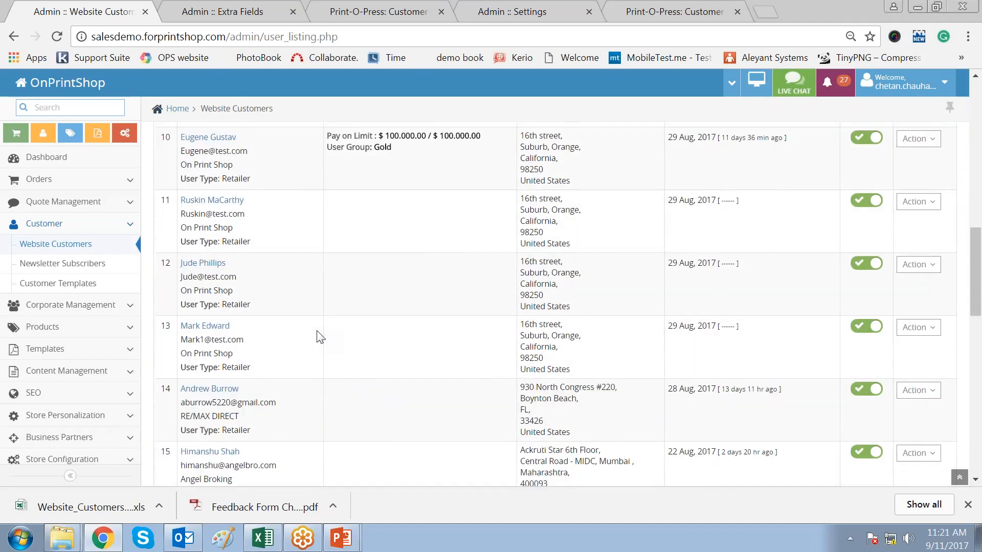
scroll(320, 338, "down", 3)
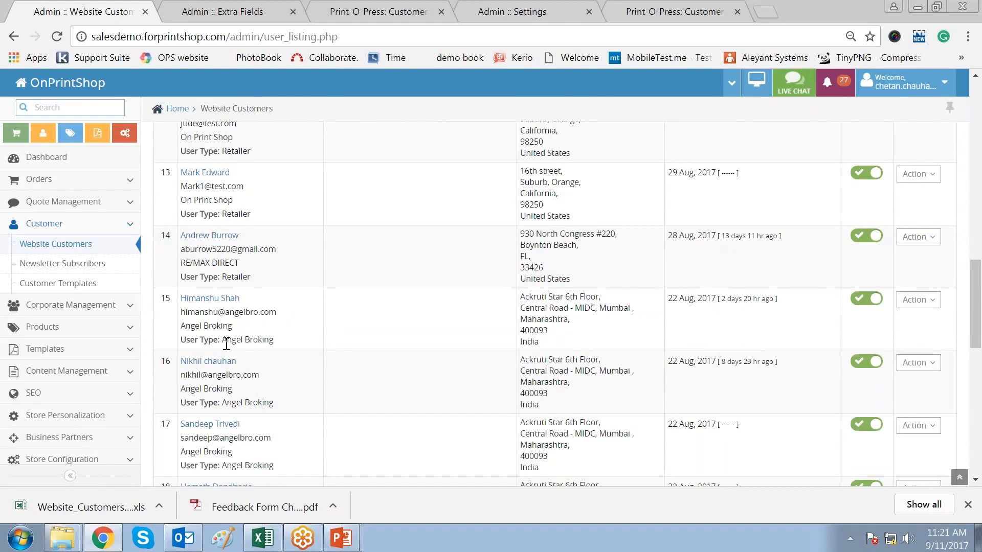
double_click(270, 340)
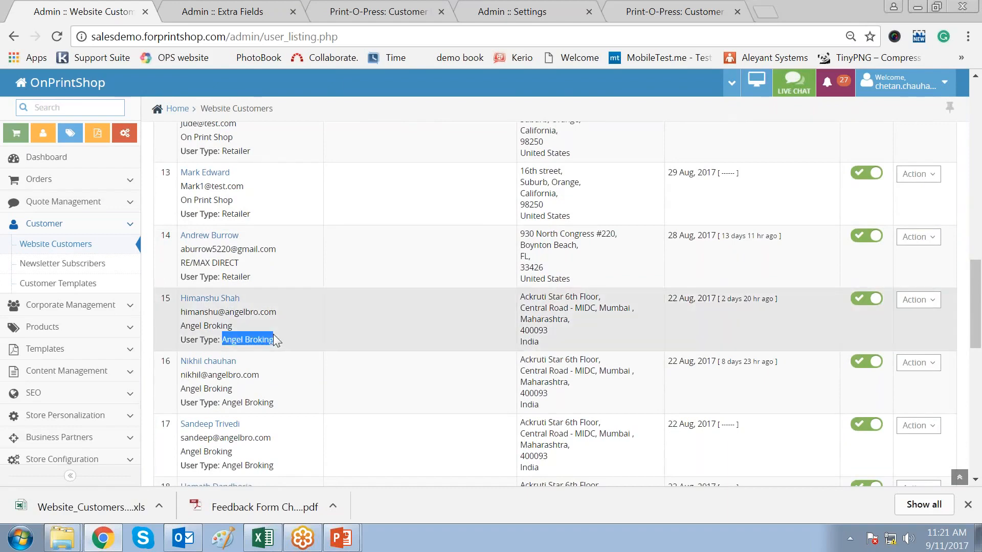
left_click(321, 382)
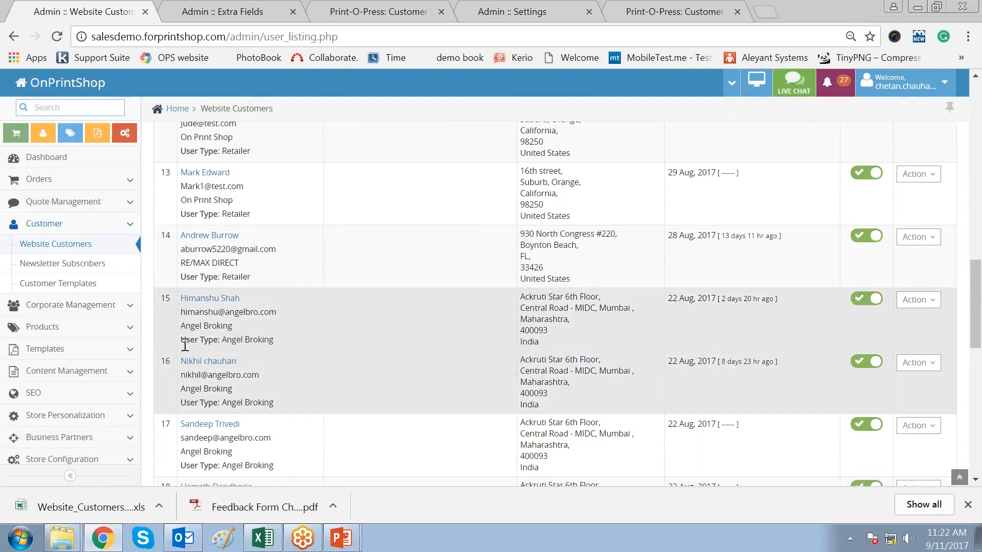
left_click_drag(183, 342, 305, 338)
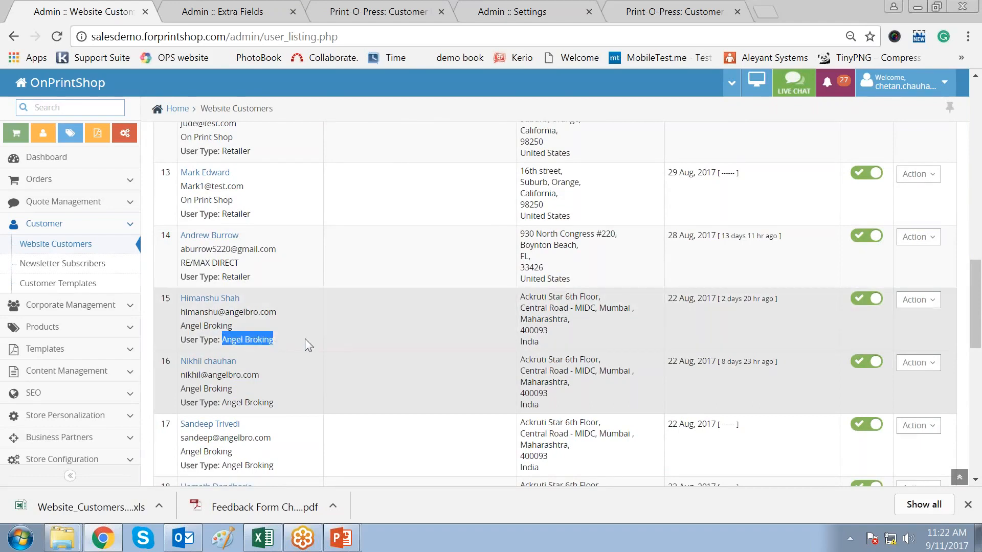
scroll(307, 307, "up", 15)
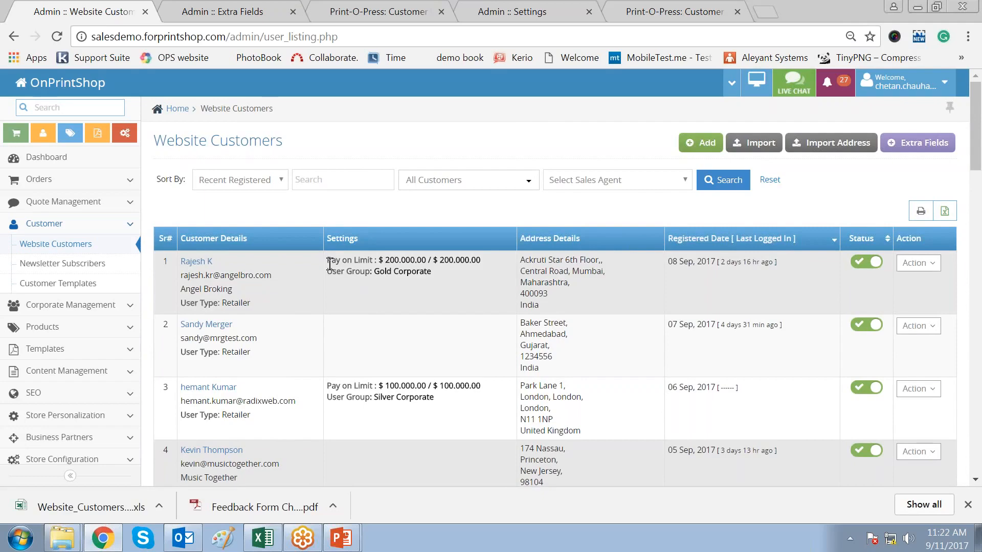
double_click(372, 262)
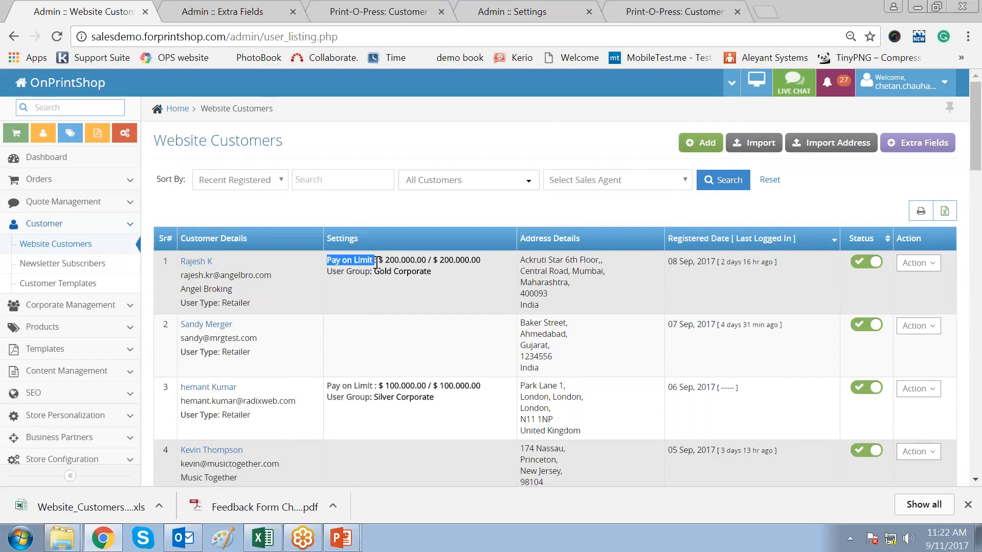
left_click(390, 304)
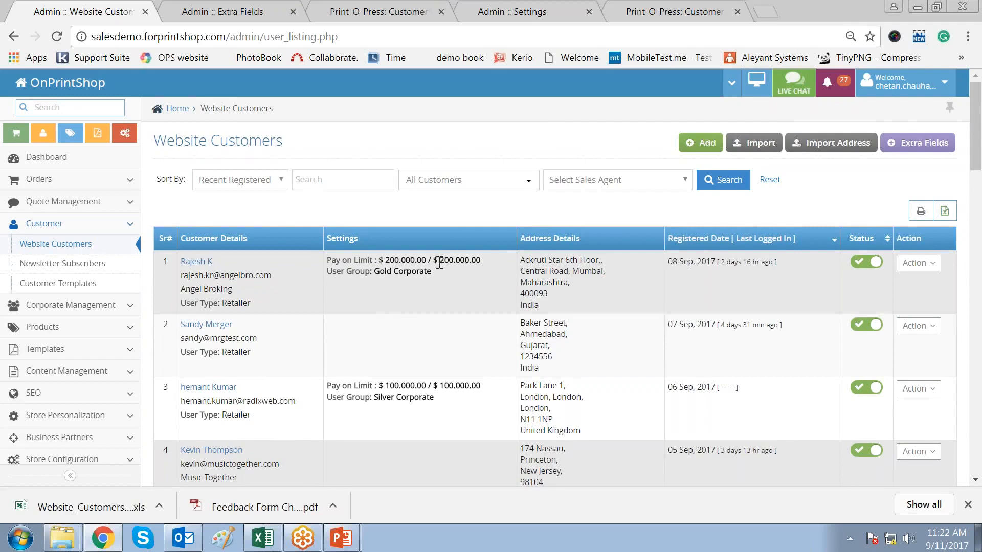
left_click_drag(439, 260, 469, 261)
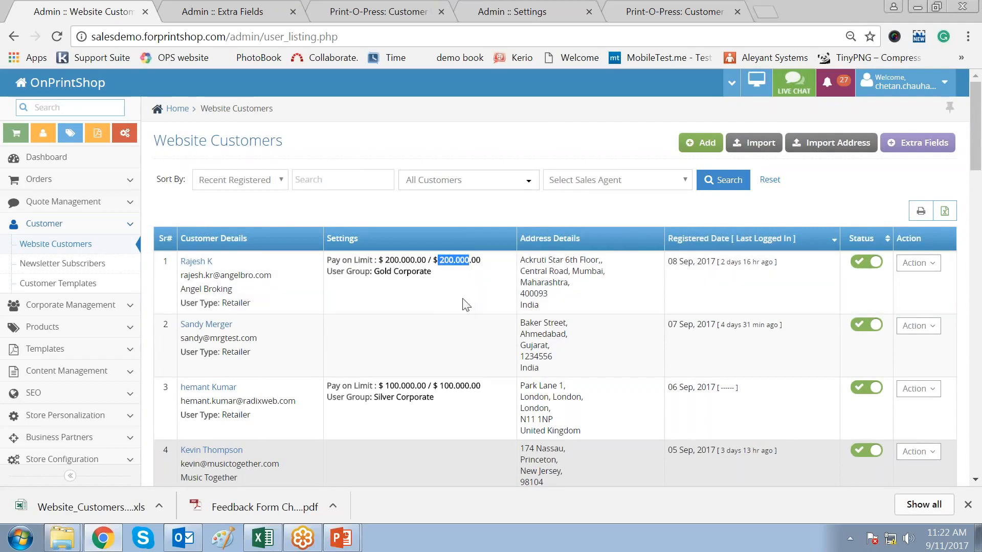
left_click(466, 304)
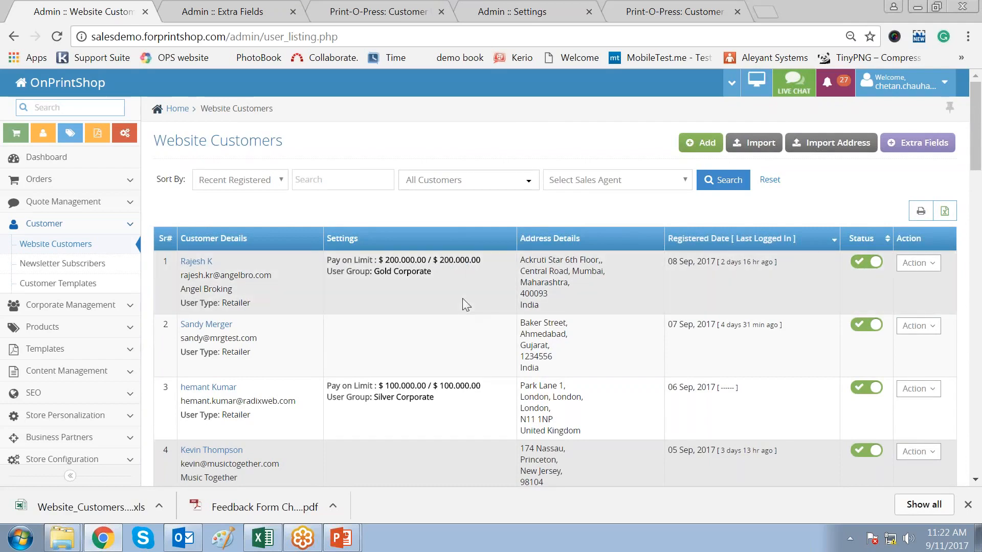
left_click_drag(385, 264, 426, 257)
left_click(430, 304)
left_click_drag(328, 272, 368, 271)
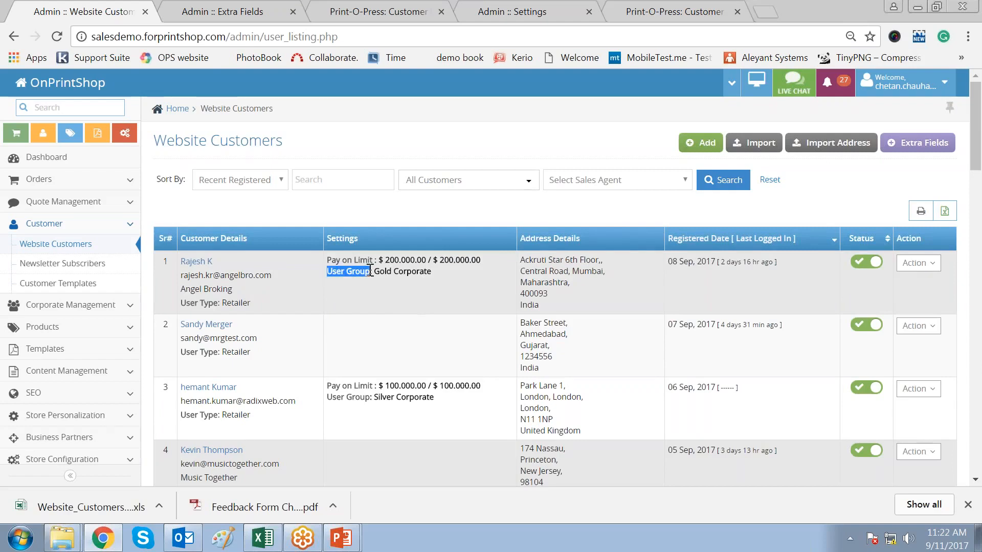
left_click(379, 294)
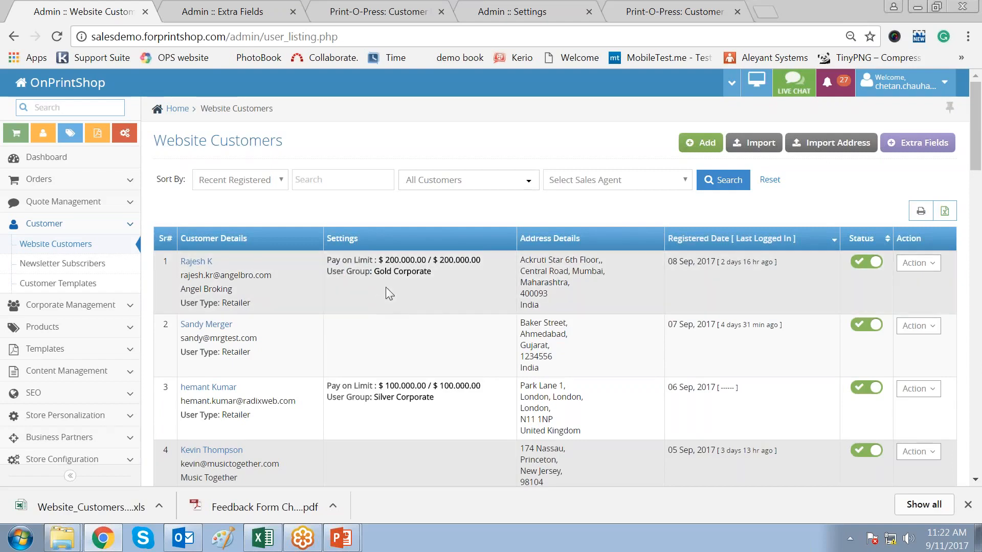
left_click_drag(374, 272, 432, 272)
left_click(342, 286)
left_click_drag(185, 324, 229, 326)
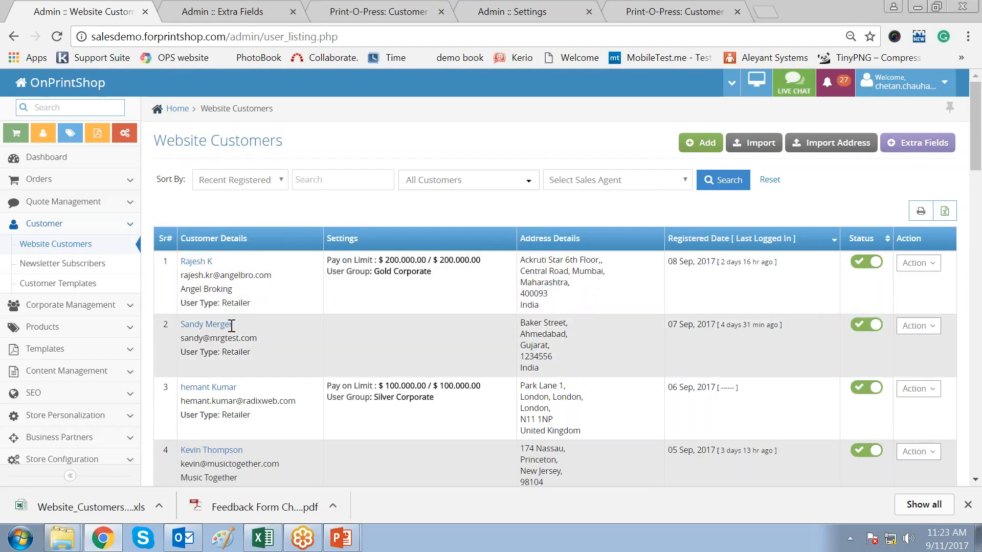
- Edit the second customer, reviewing Sales Agent and User Type (Retailer) before opening User Group
left_click(281, 358)
left_click(929, 333)
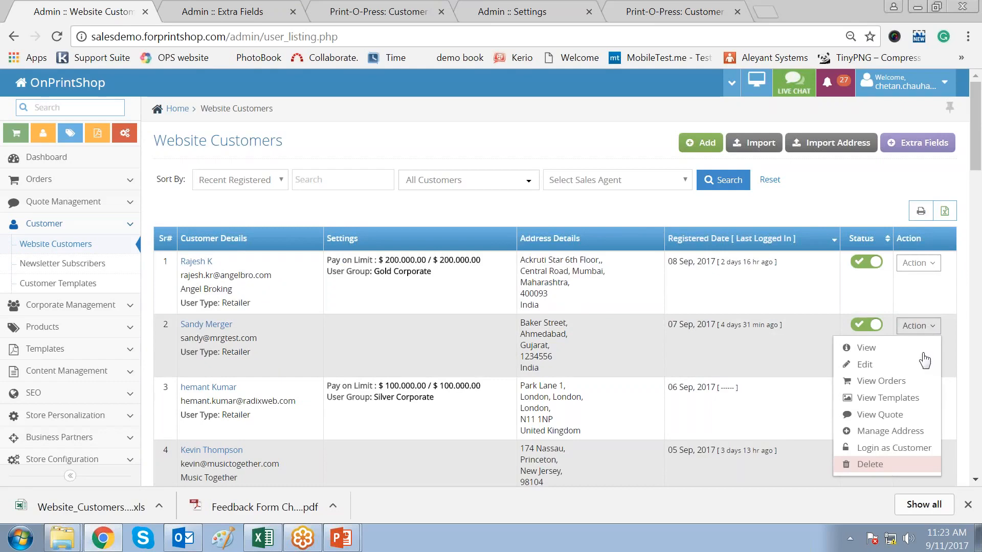
left_click(923, 364)
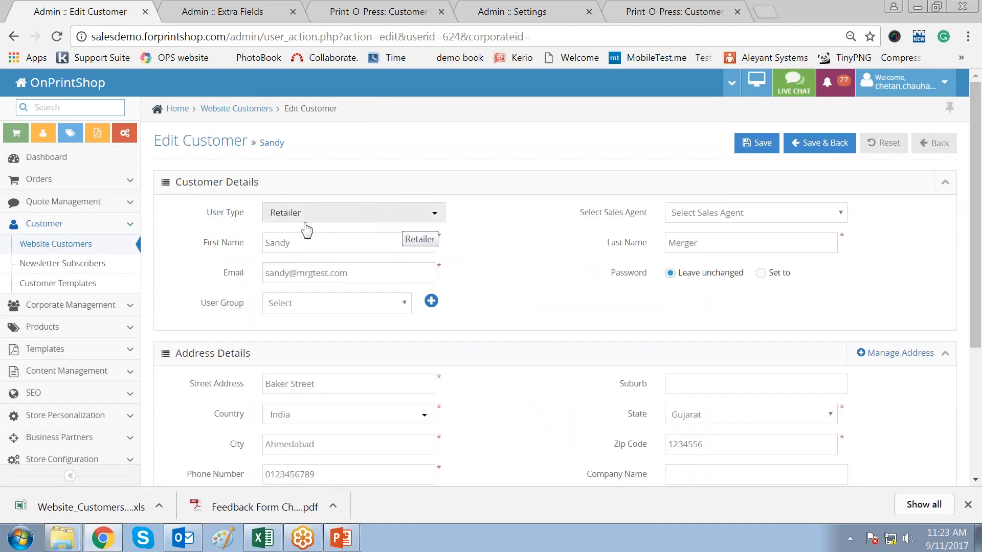
scroll(495, 343, "down", 4)
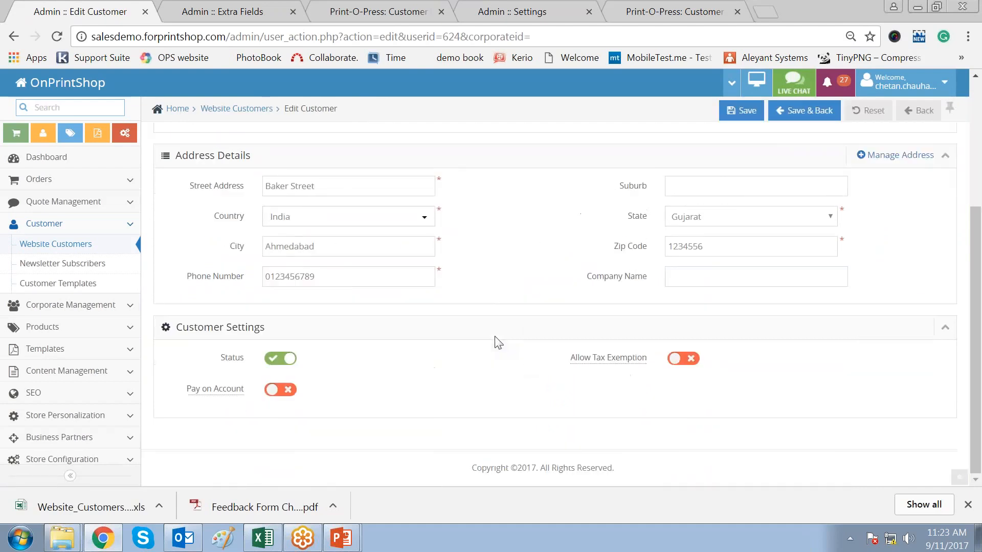
scroll(495, 343, "up", 4)
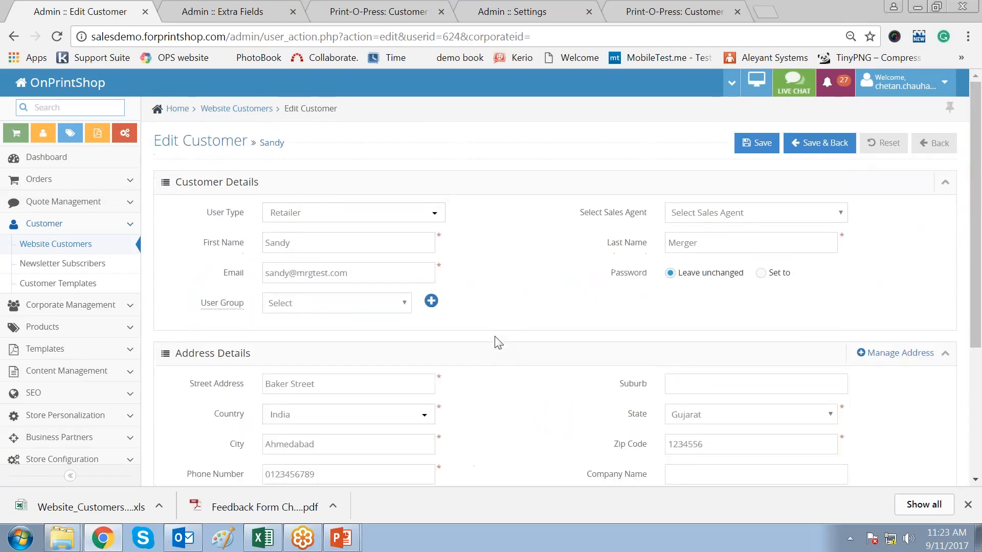
left_click(774, 219)
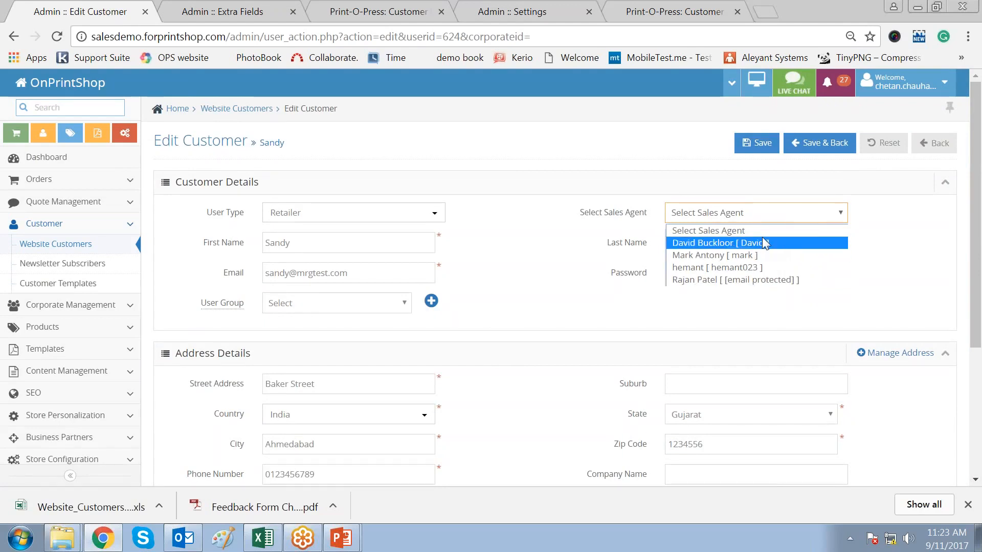
left_click(922, 281)
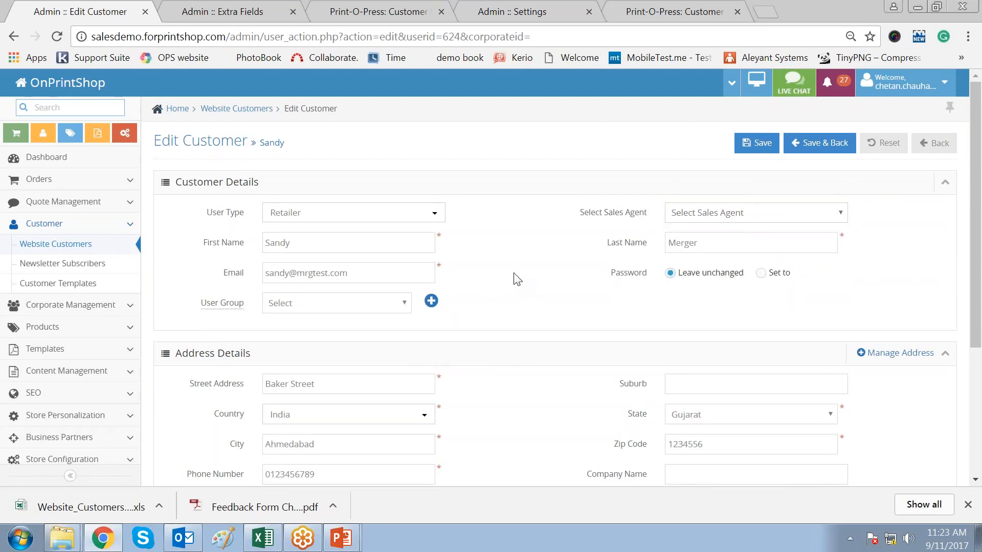
left_click(430, 217)
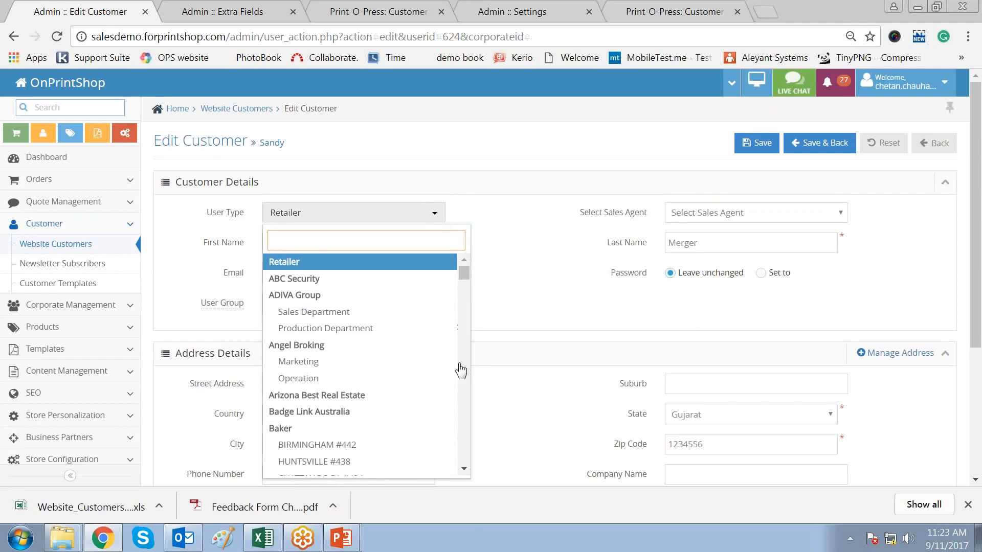
left_click(512, 282)
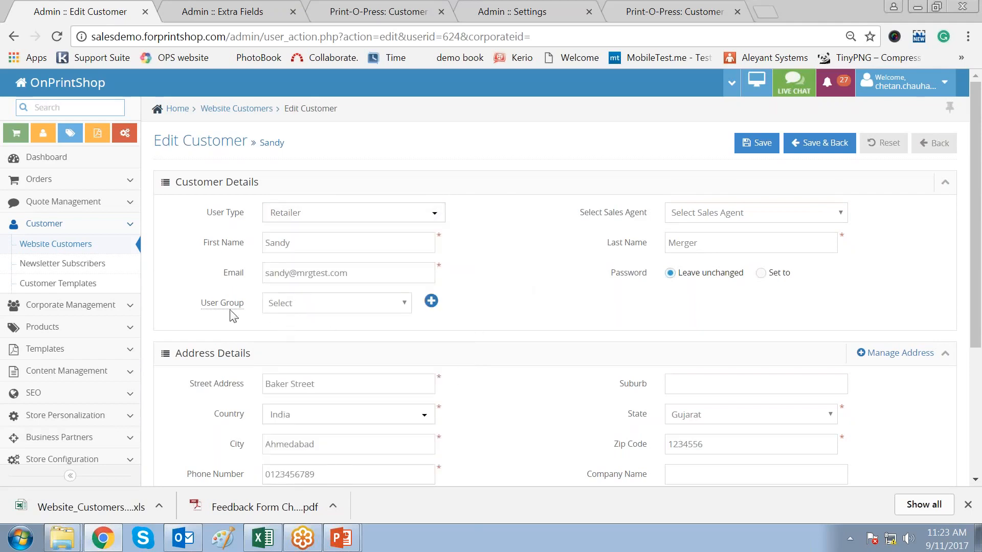
left_click_drag(199, 306, 344, 311)
left_click(344, 311)
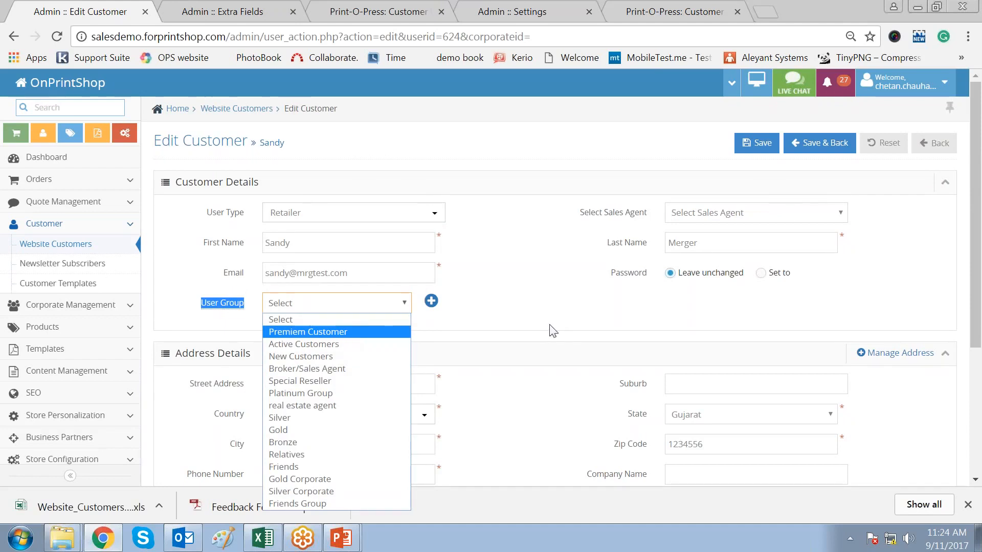
- Add a 'Close Relatives' user group, mark Friends Group for deletion, and save the group list
left_click(557, 314)
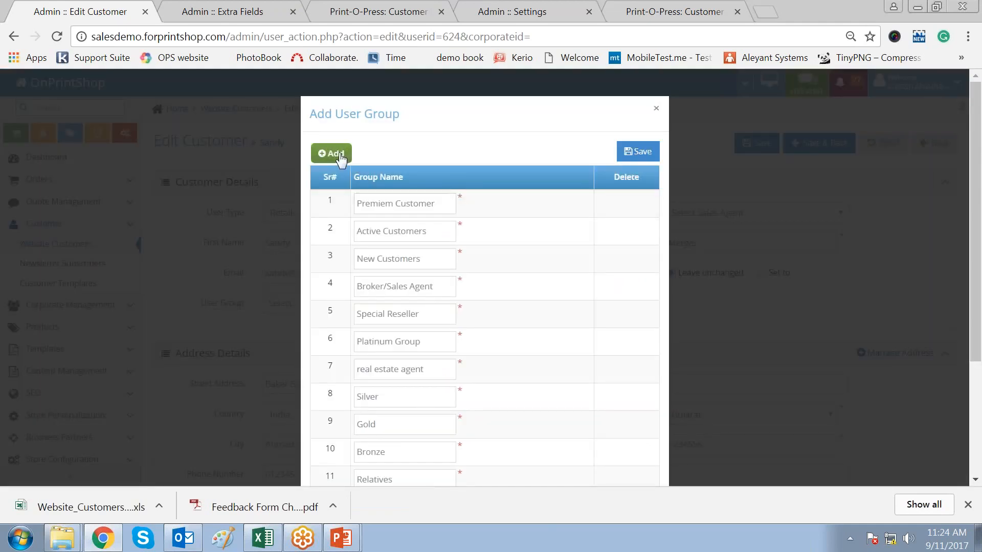
left_click(340, 155)
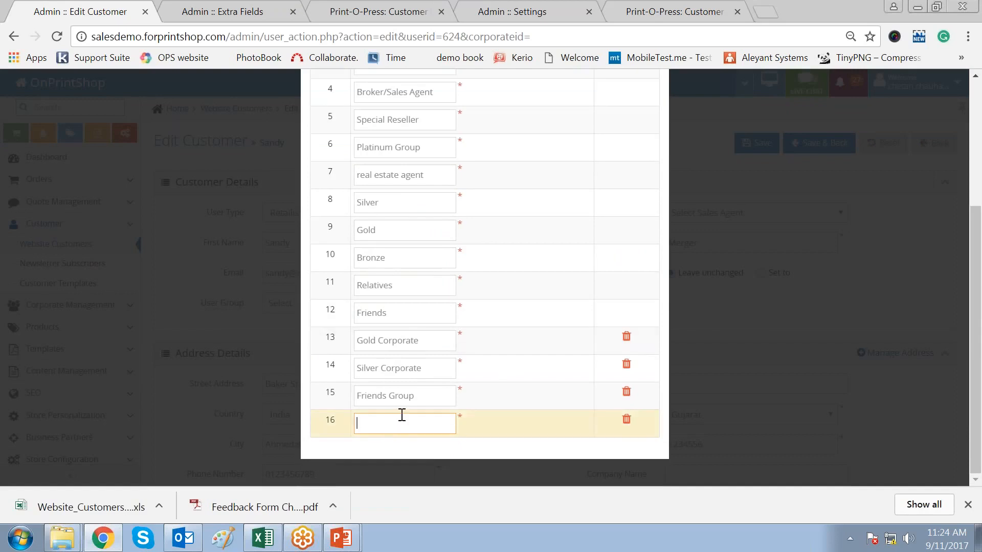
left_click(627, 393)
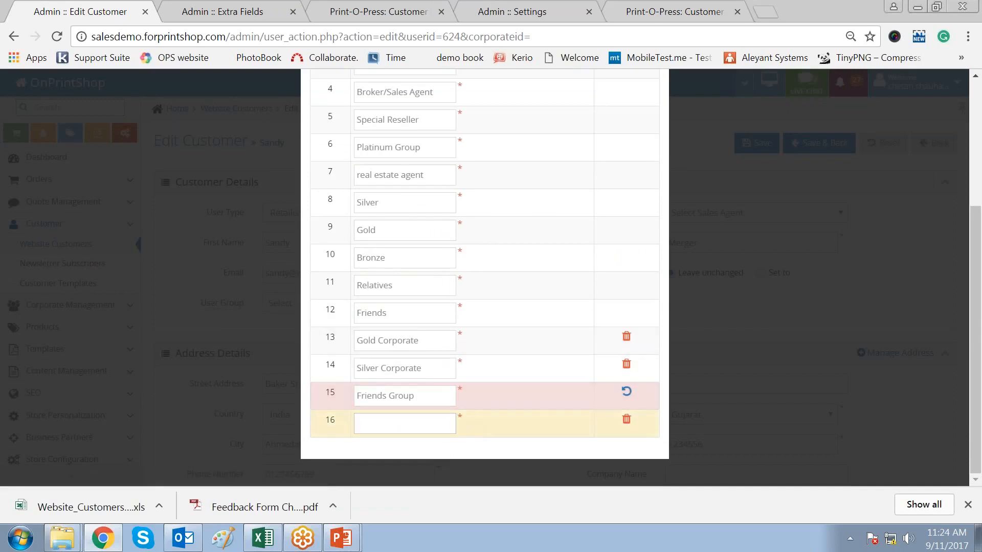
scroll(506, 372, "up", 4)
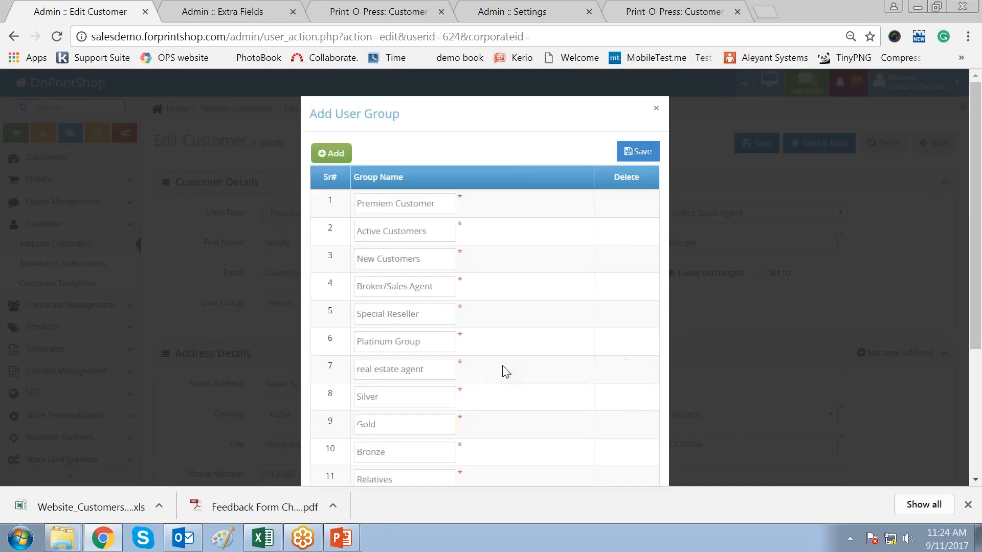
left_click(638, 151)
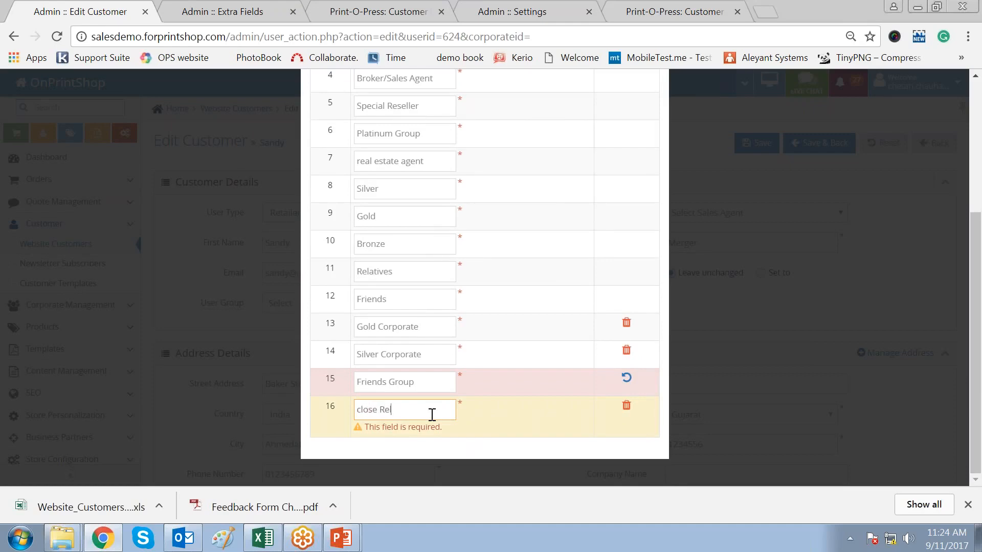
key("Delete")
type("C")
scroll(502, 148, "up", 4)
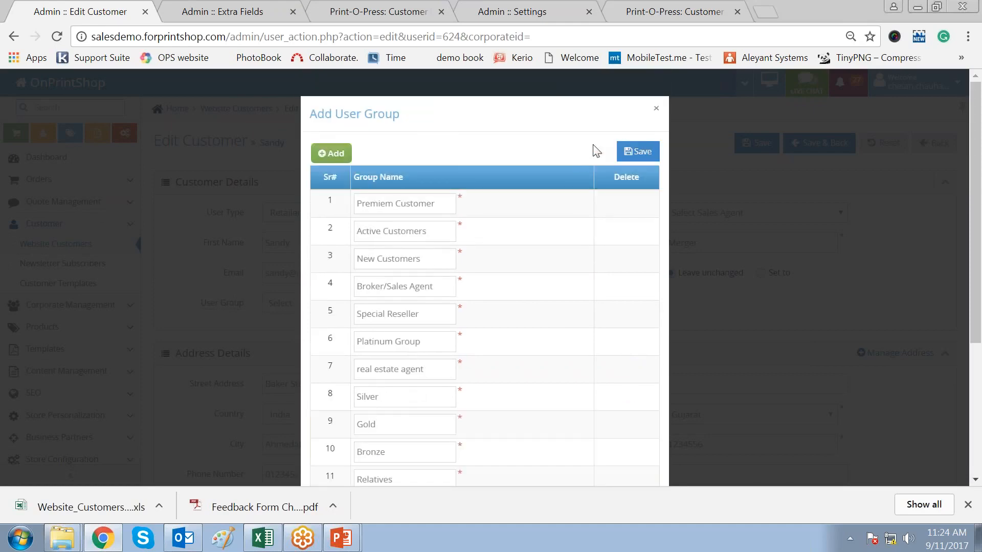
scroll(554, 347, "down", 3)
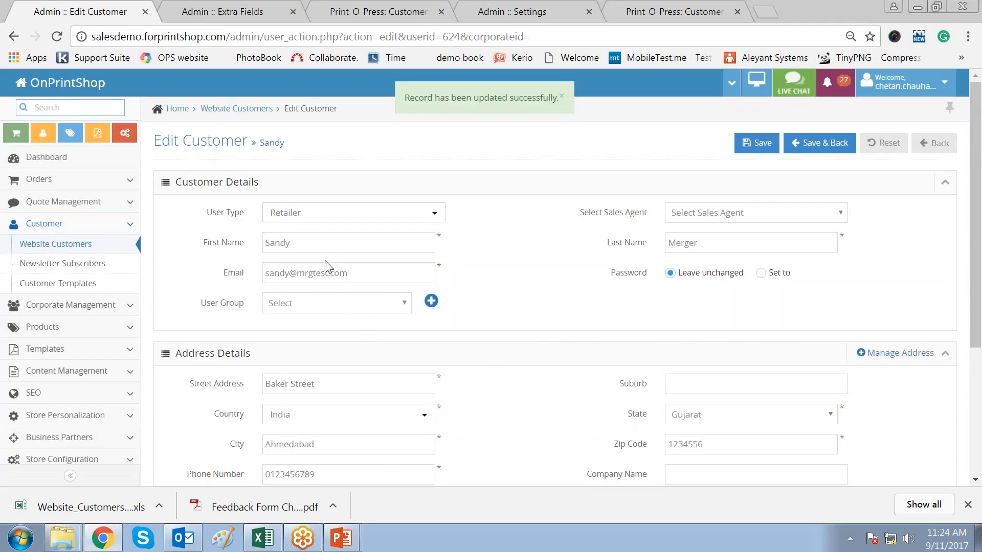
- Assign the customer to the Close Relatives user group
left_click(353, 305)
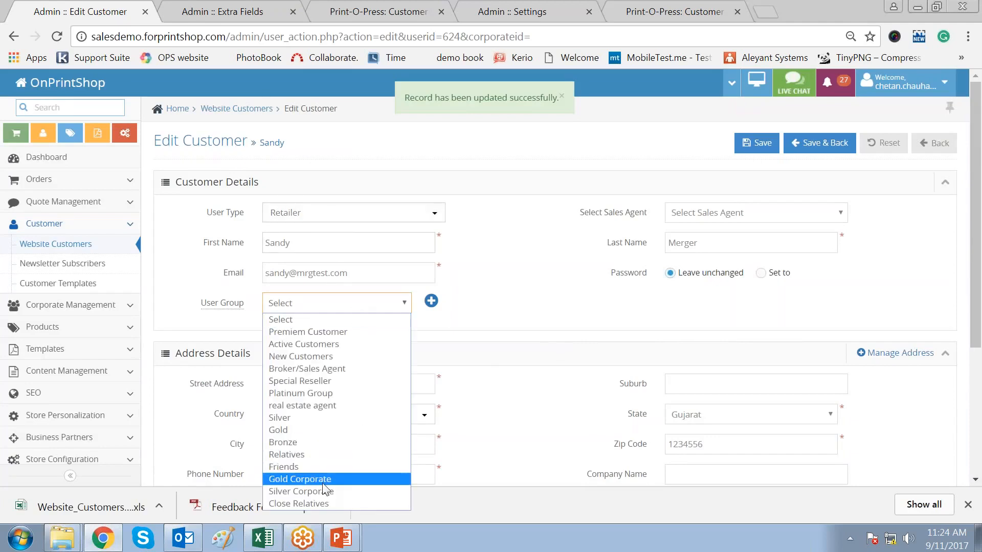
left_click(299, 504)
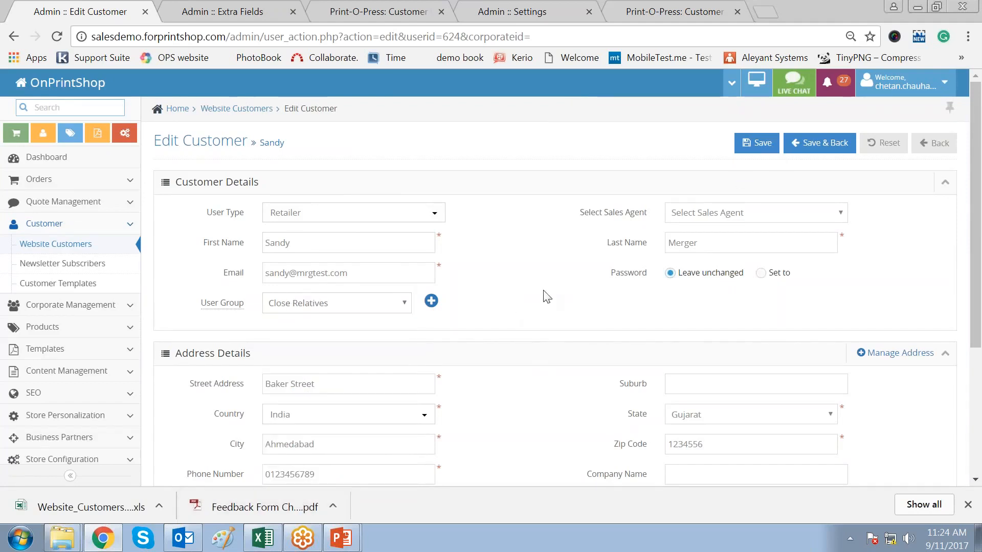
scroll(546, 297, "down", 4)
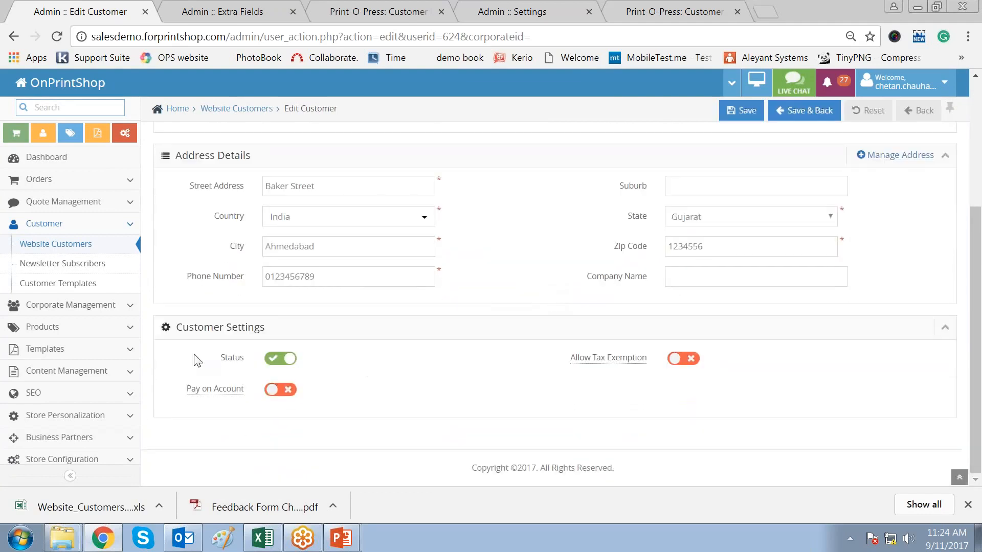
- Review the Pay on Account option and its help text under Customer Settings
left_click_drag(183, 328, 281, 329)
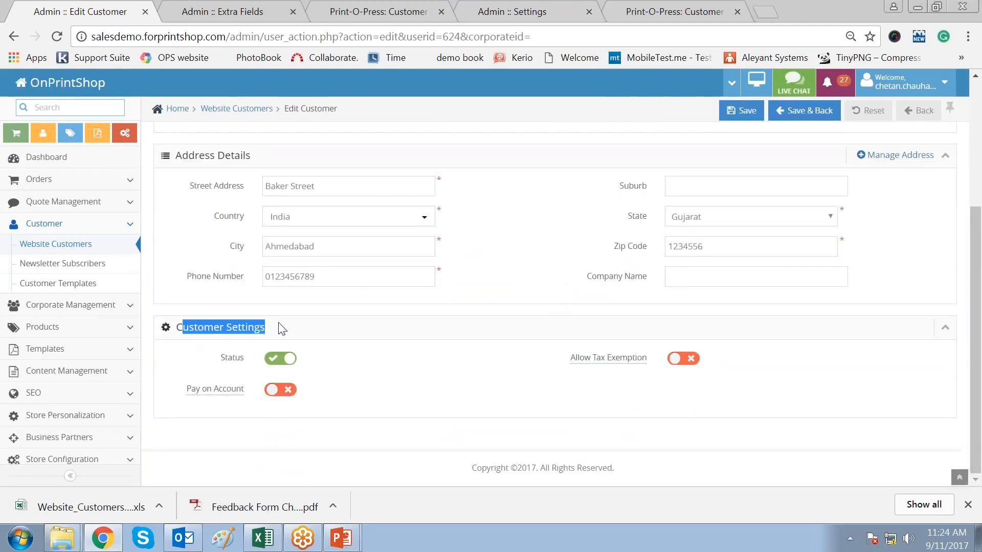
left_click(437, 390)
mouse_move(197, 388)
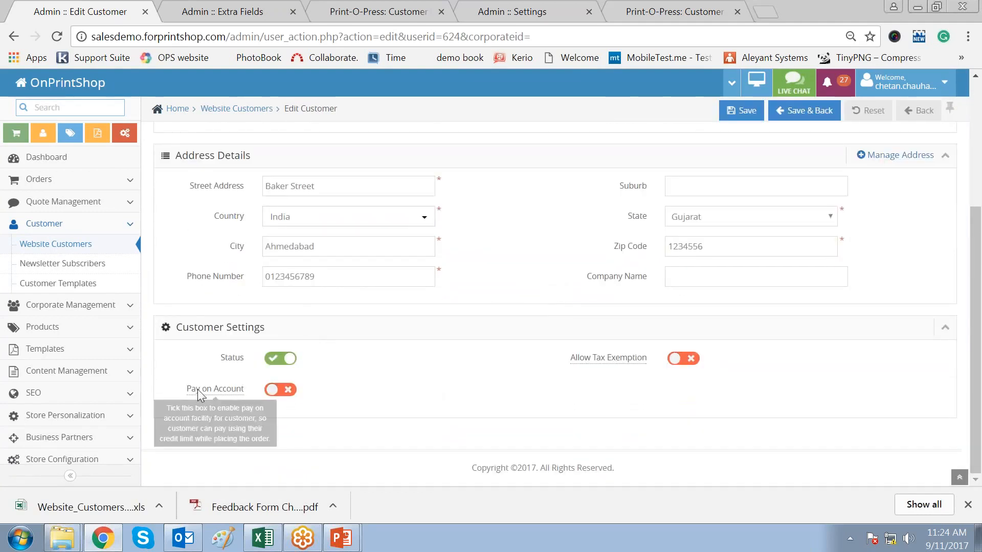
triple_click(240, 392)
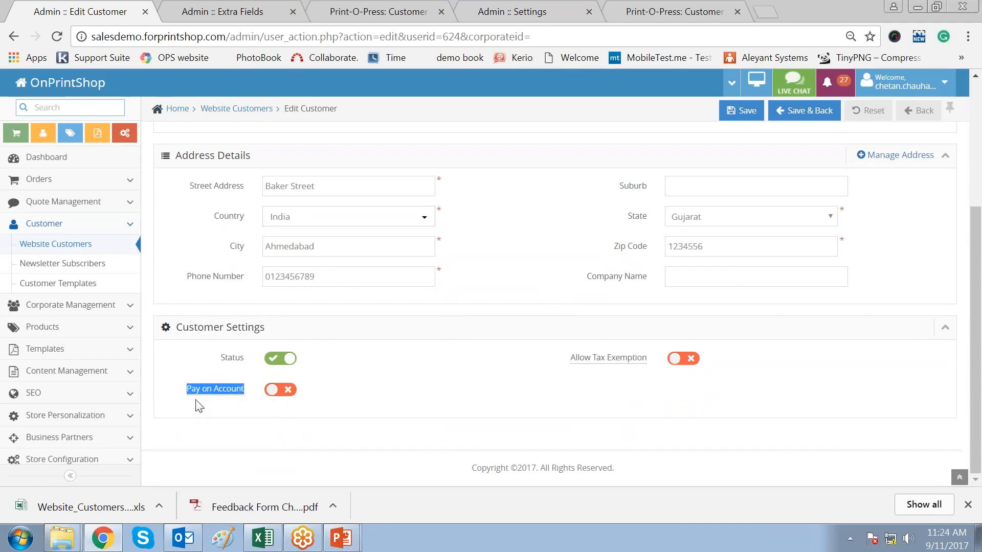
left_click(428, 379)
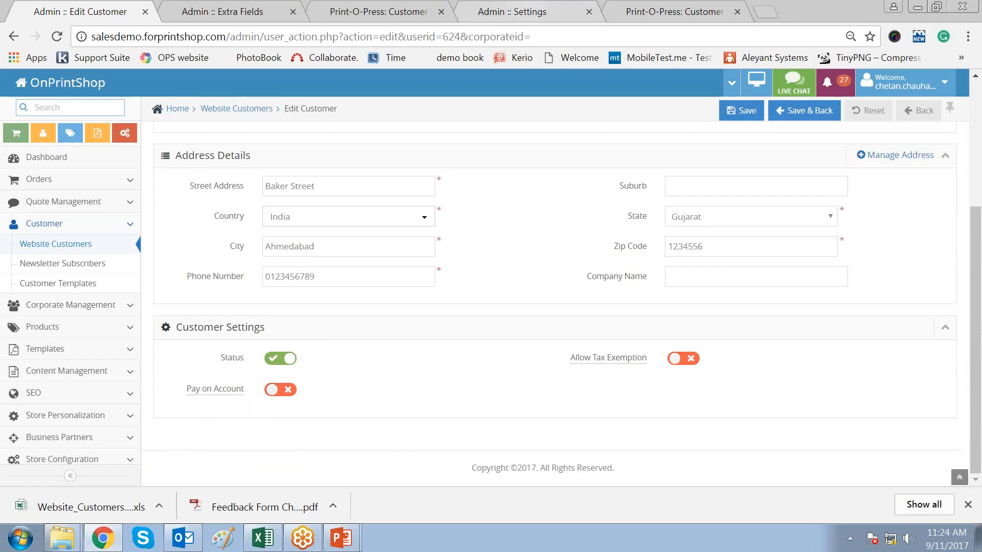
left_click(527, 13)
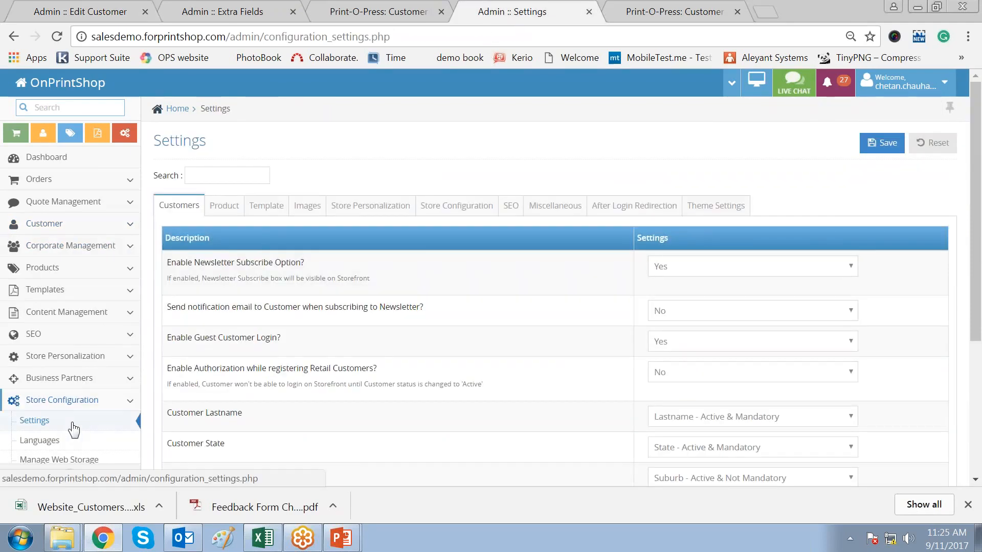
- Check the Pay On Account entry in the store's Payments Method list
scroll(77, 425, "down", 3)
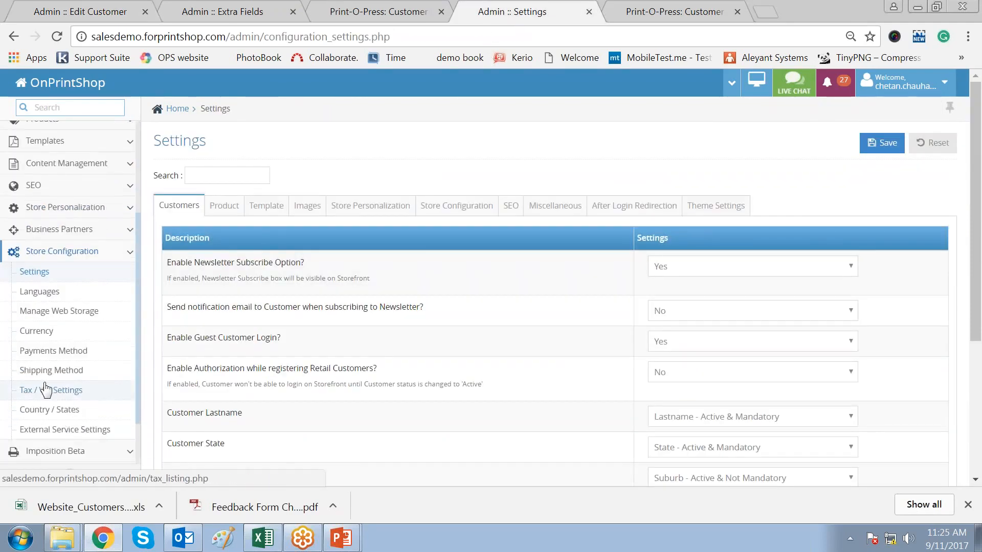
left_click(48, 352)
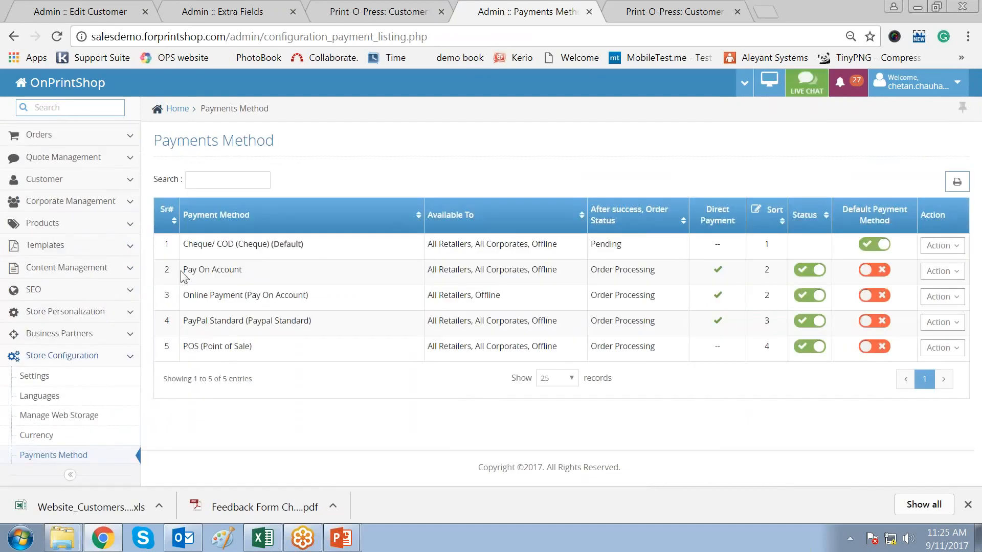
triple_click(242, 270)
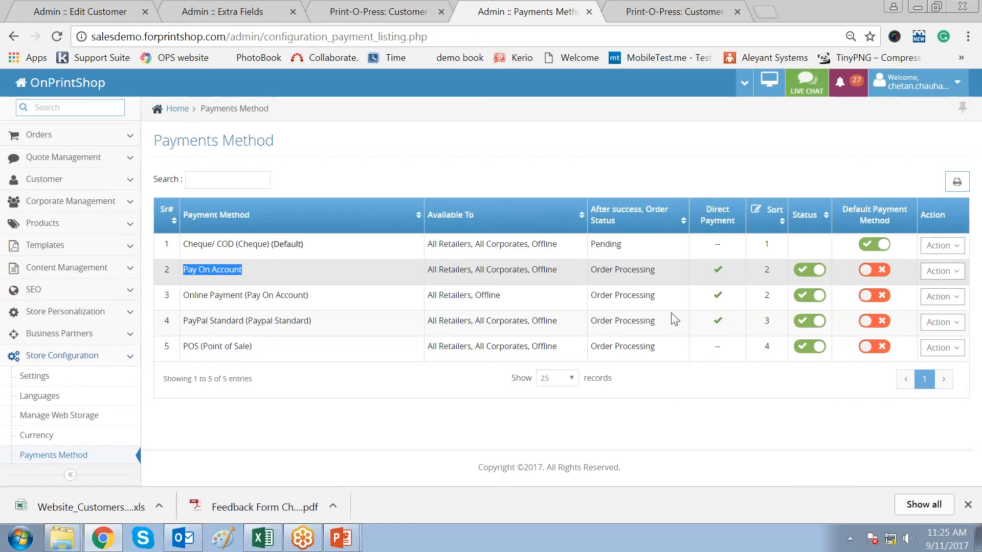
- Switch on Pay on Account for the customer on the Edit Customer form
left_click(125, 20)
left_click_drag(179, 398, 238, 395)
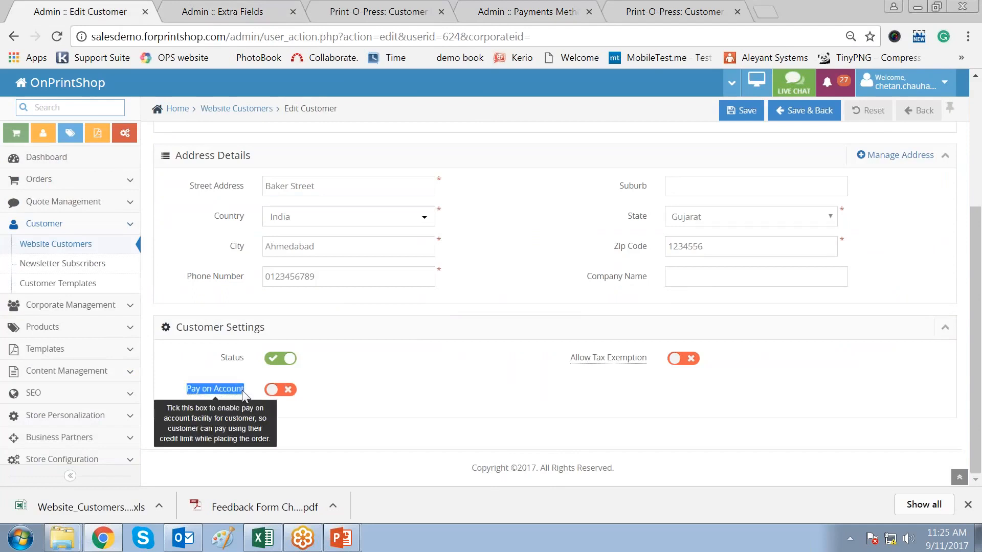
left_click(449, 407)
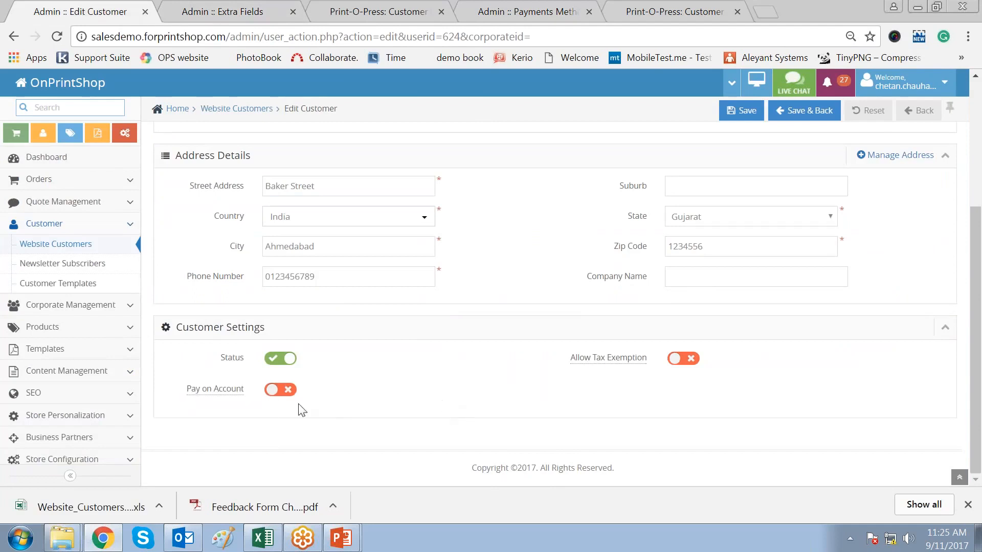
left_click(271, 391)
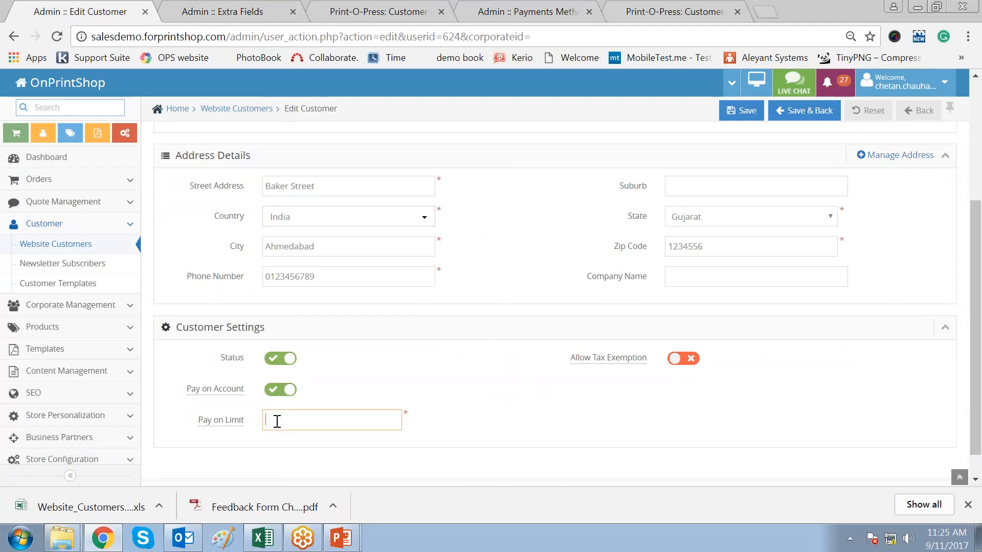
- Enter a Pay on Limit of 2000 and save the customer record
type("2000")
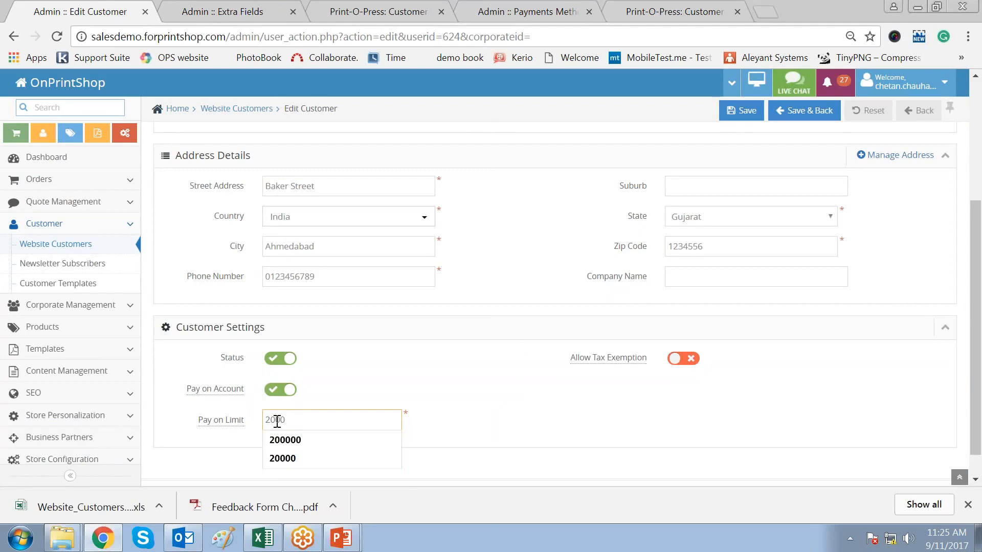
key("Tab")
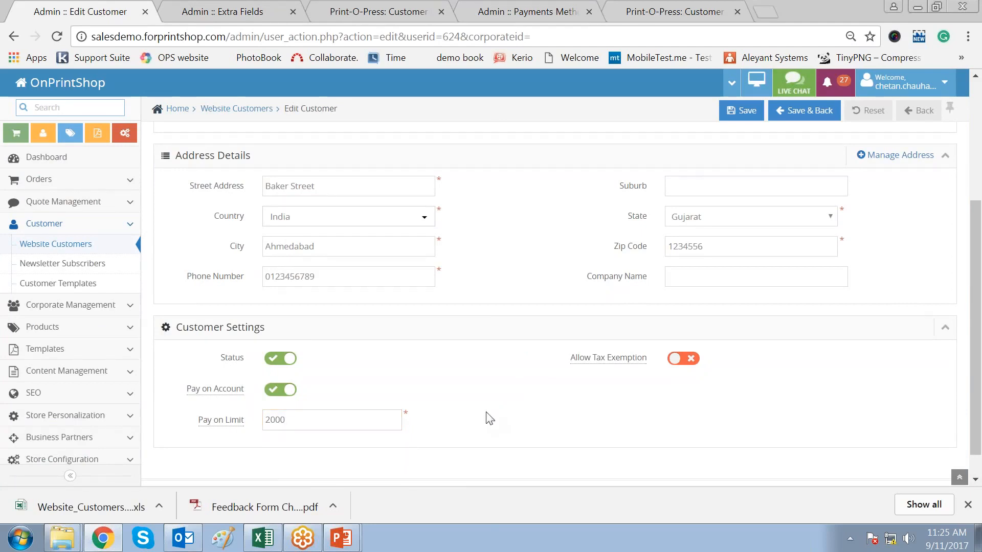
scroll(486, 417, "up", 4)
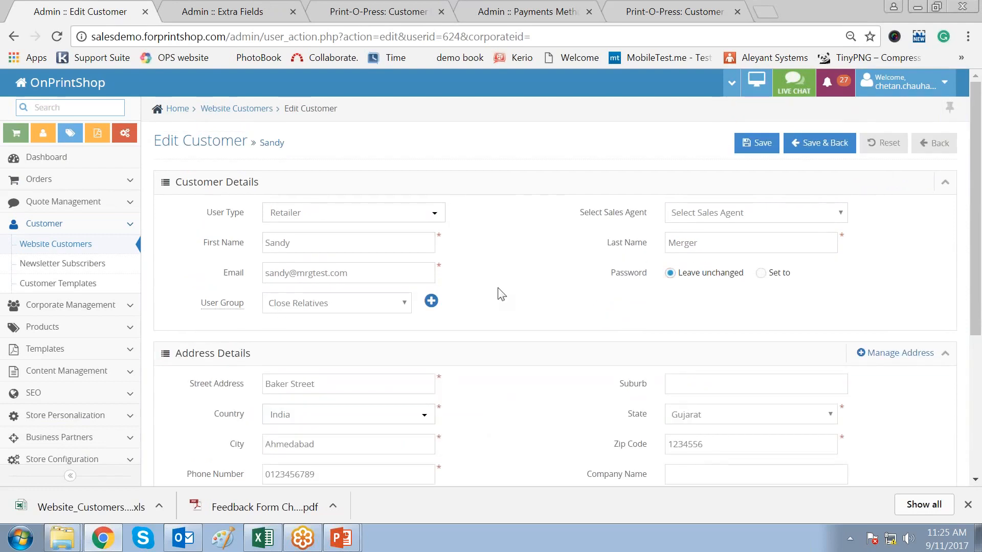
scroll(500, 294, "down", 4)
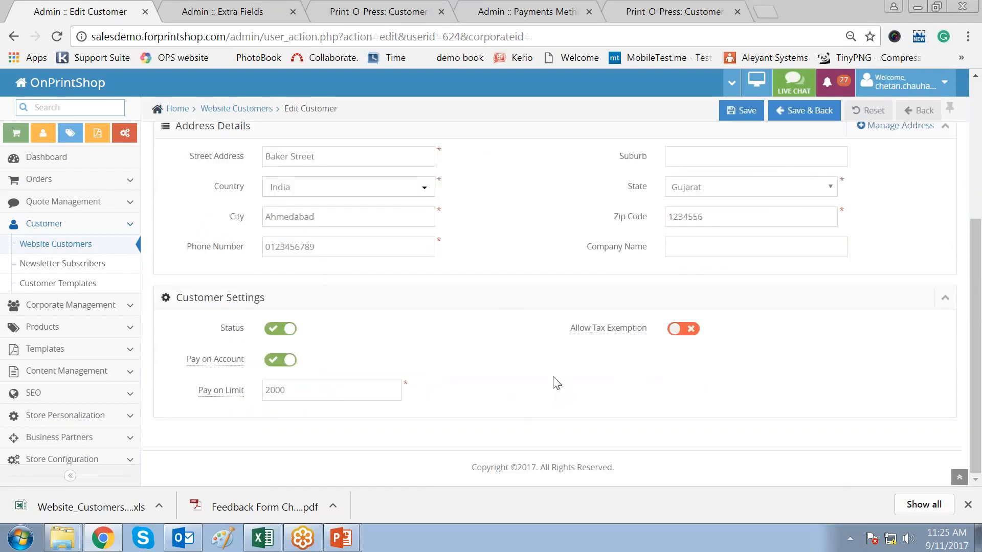
left_click(742, 110)
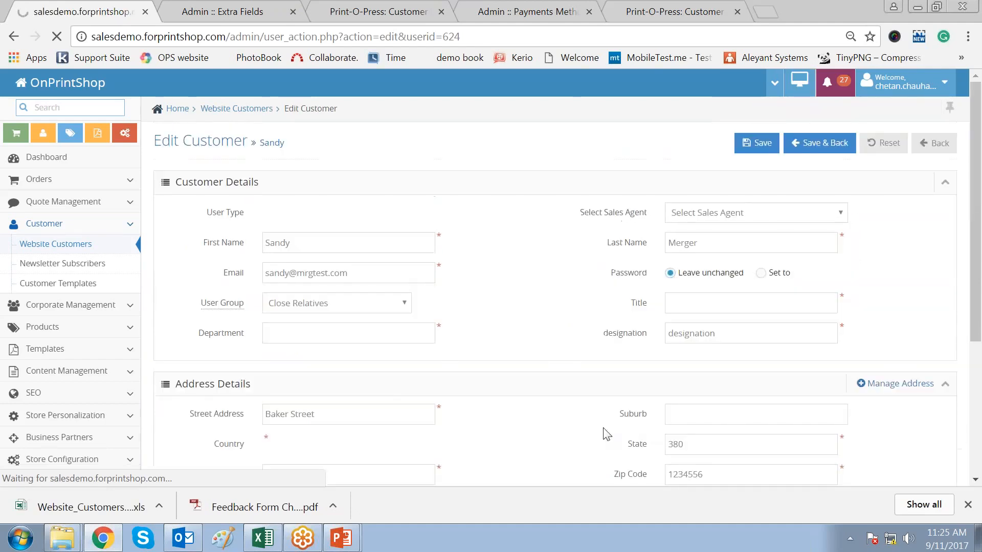
scroll(547, 329, "down", 5)
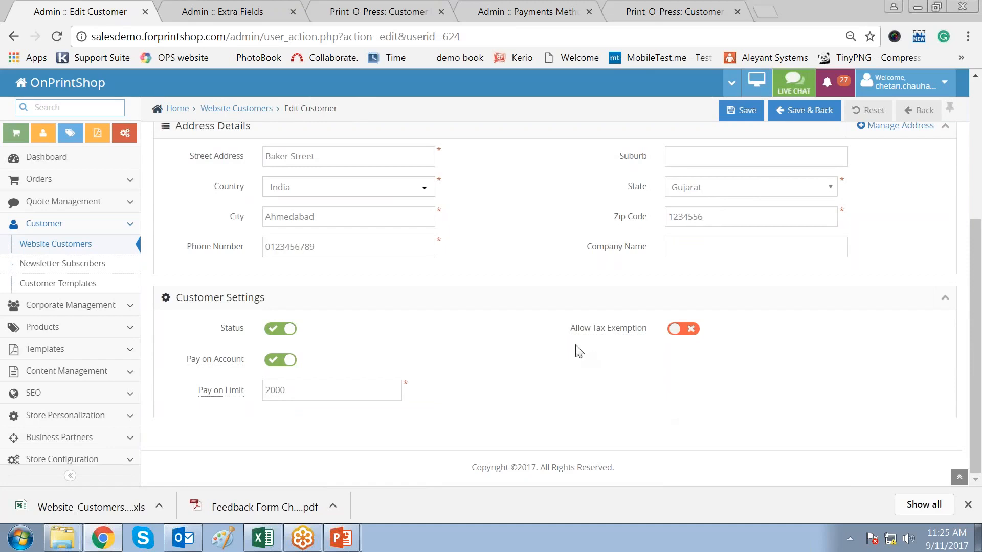
scroll(807, 367, "up", 5)
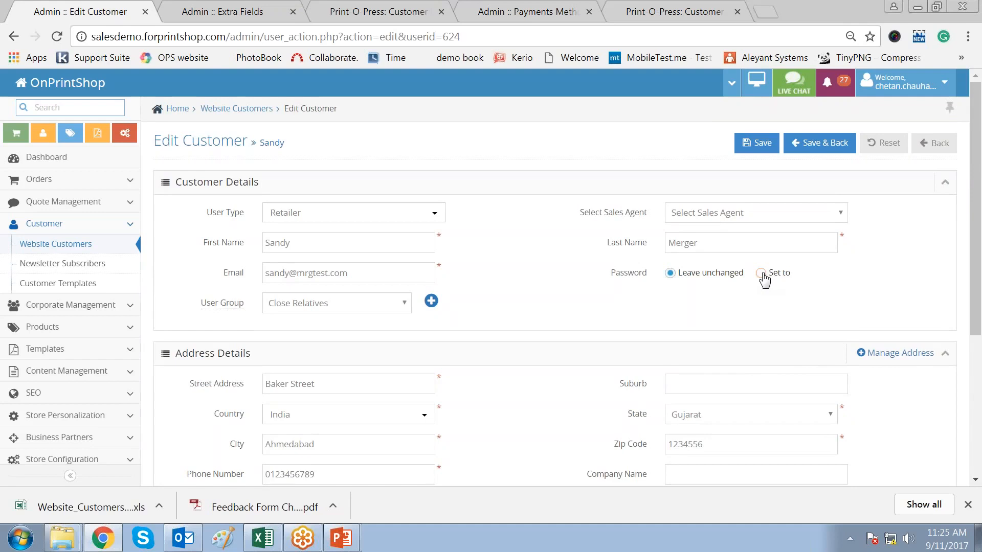
left_click(761, 273)
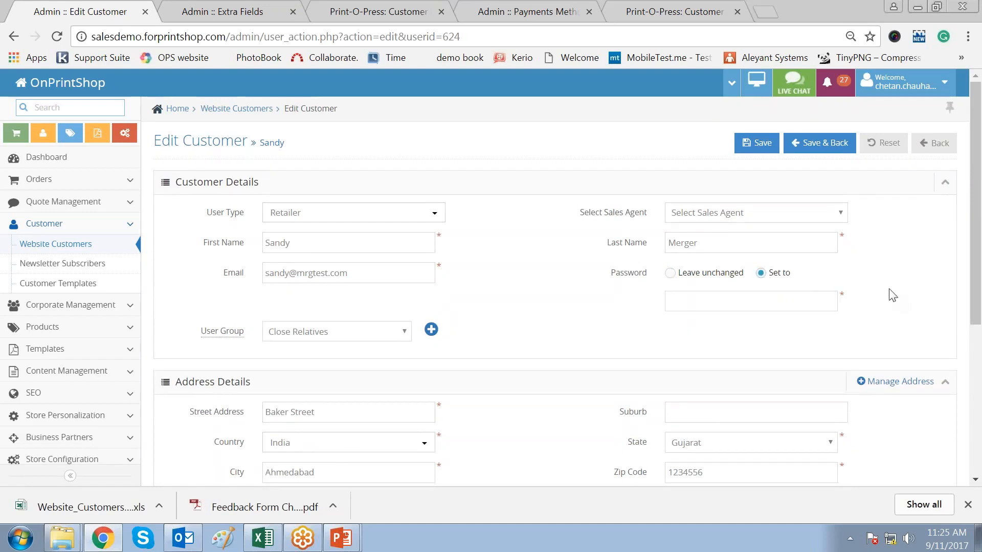
left_click_drag(610, 275, 653, 275)
type("1234")
left_click(695, 323)
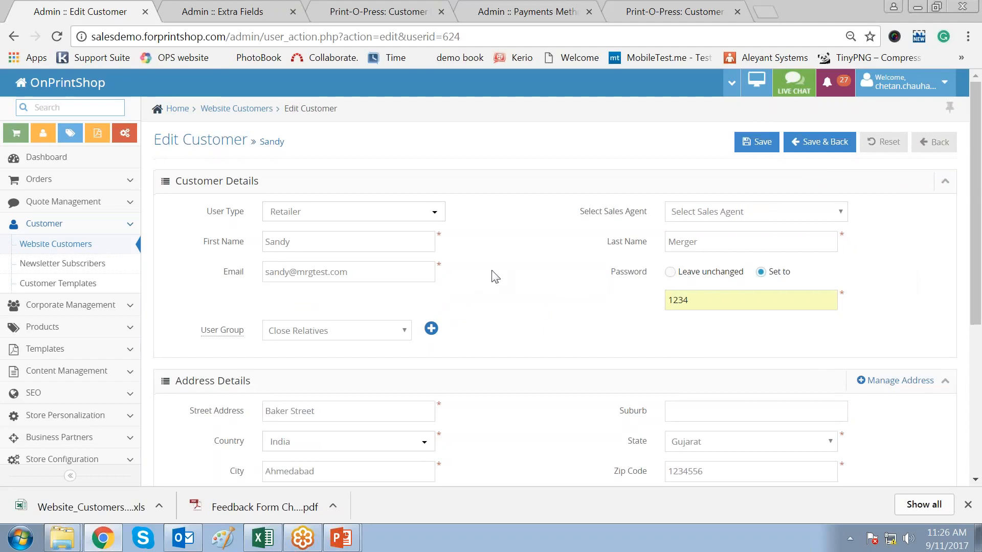
scroll(496, 277, "down", 5)
scroll(496, 277, "up", 5)
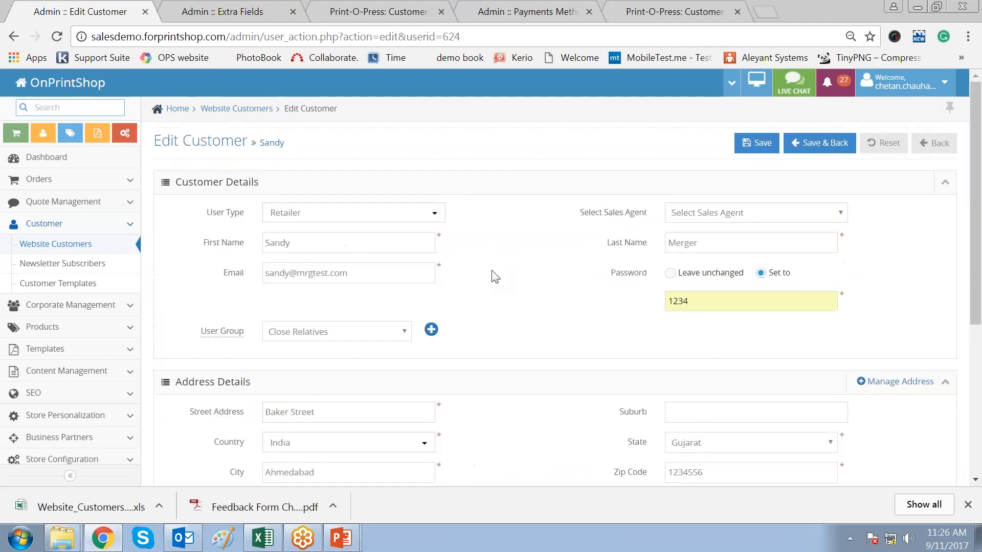
- Review the customer's saved shipping address fields under Manage Address, then go back
left_click(862, 388)
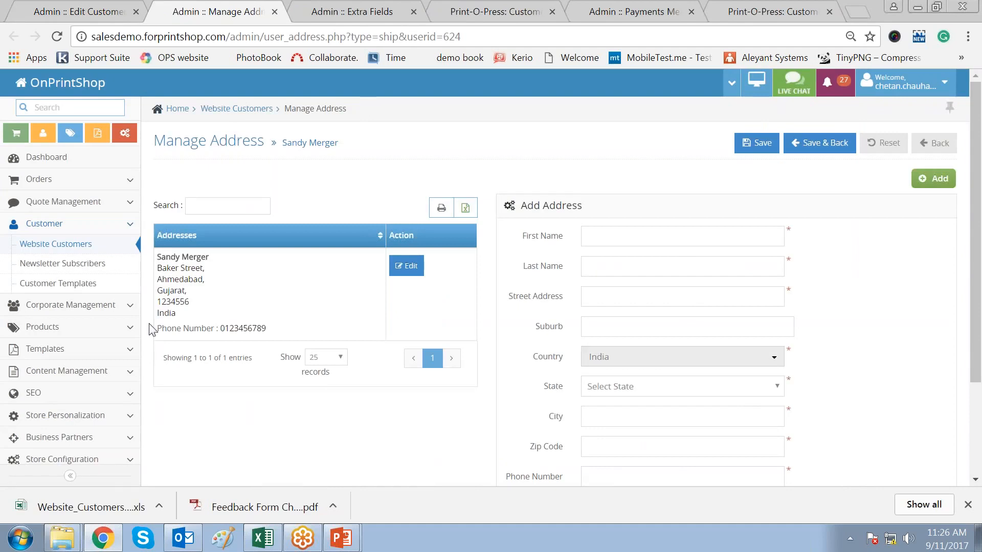
left_click_drag(191, 300, 157, 265)
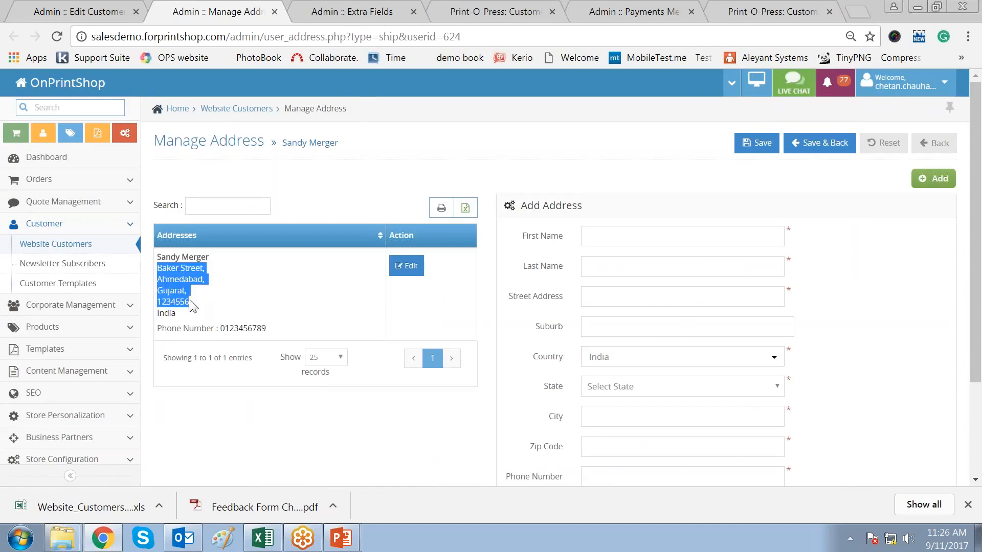
left_click(408, 267)
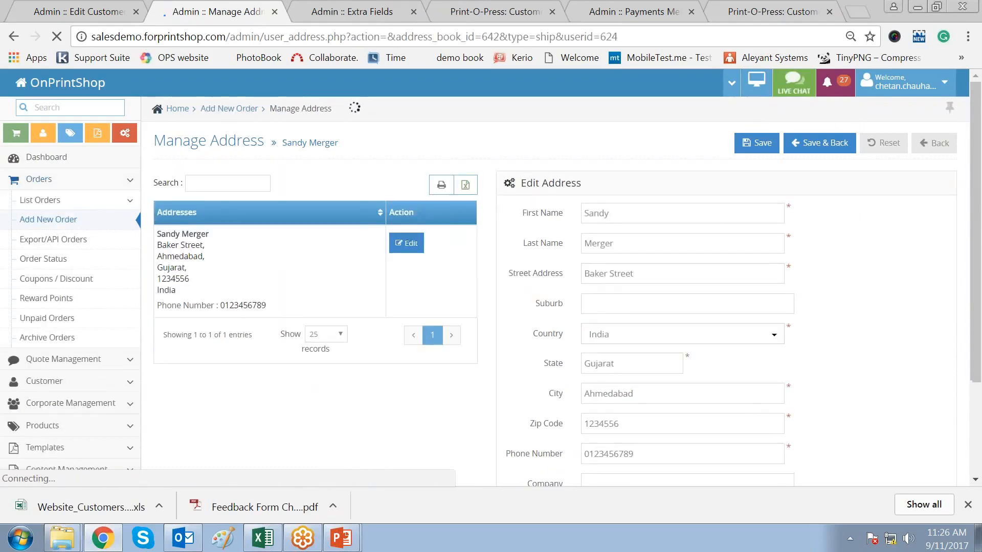
double_click(583, 214)
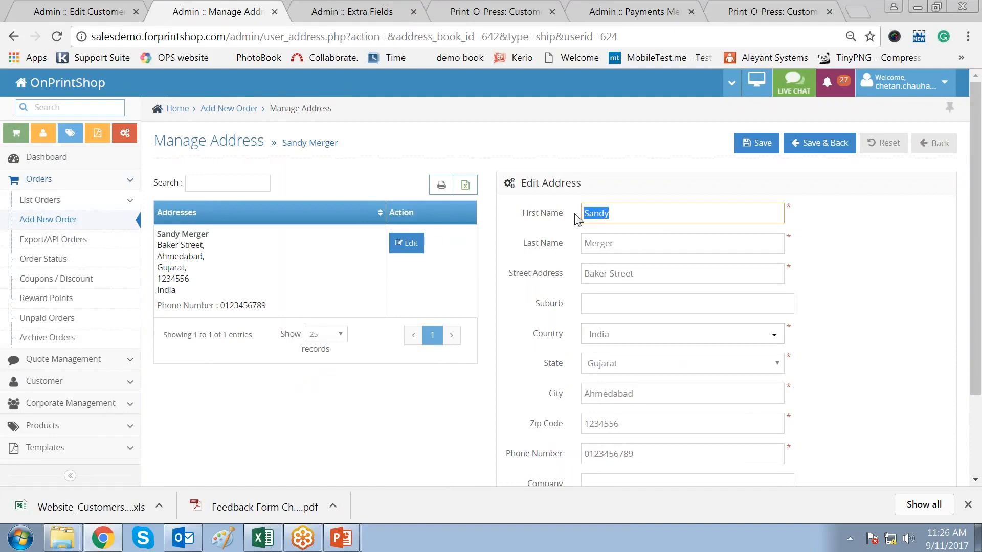
scroll(865, 367, "down", 3)
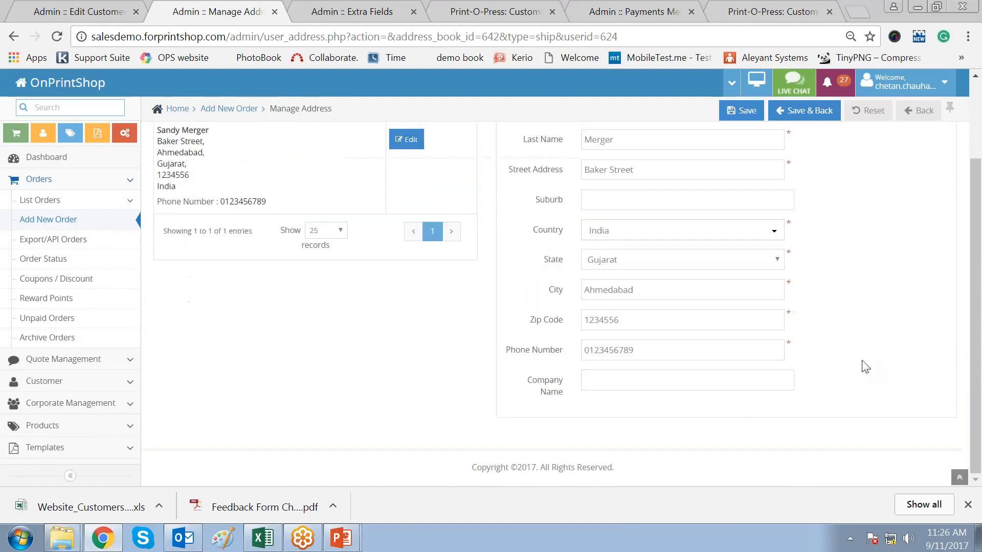
scroll(865, 368, "up", 3)
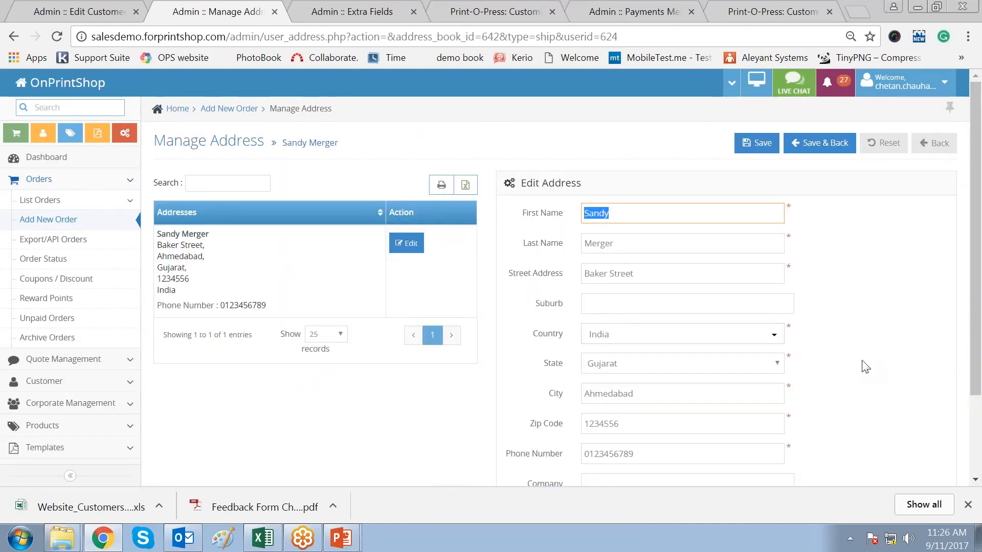
left_click(938, 143)
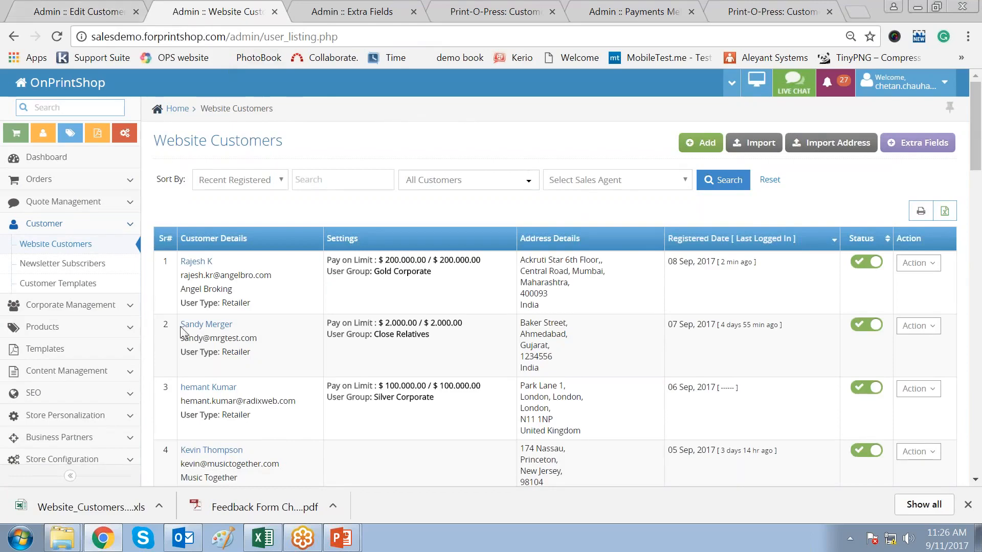
left_click_drag(182, 327, 252, 355)
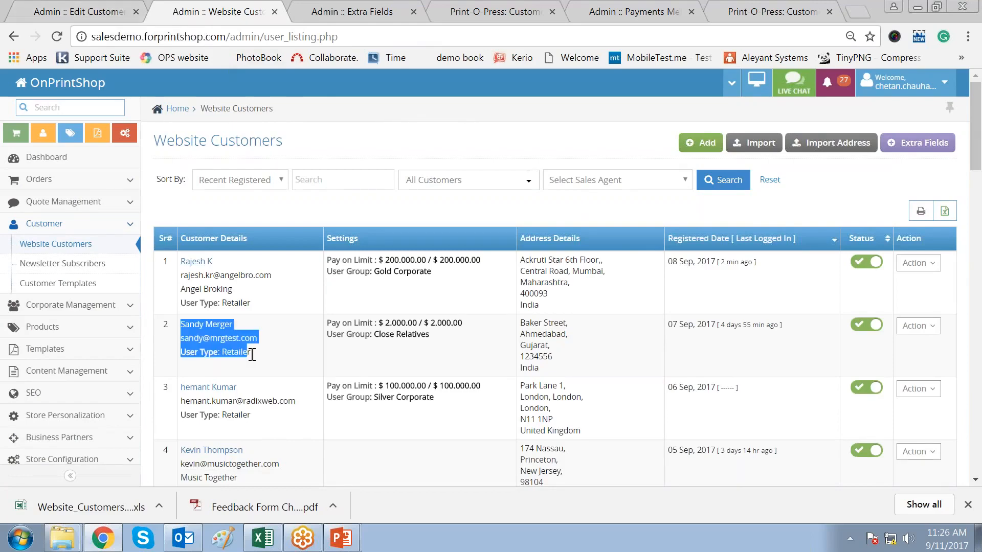
left_click(368, 361)
left_click_drag(430, 322, 450, 322)
left_click(480, 368)
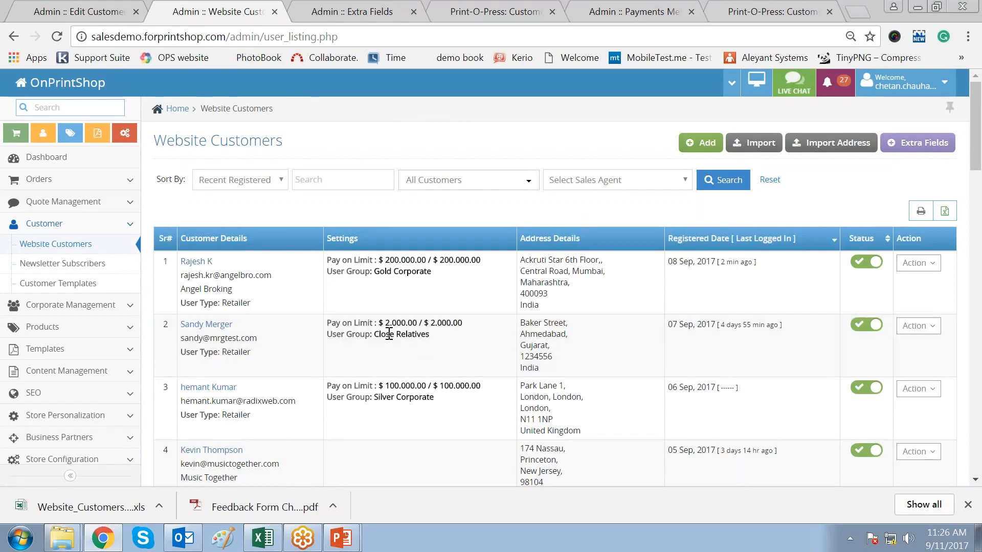
left_click_drag(385, 323, 404, 323)
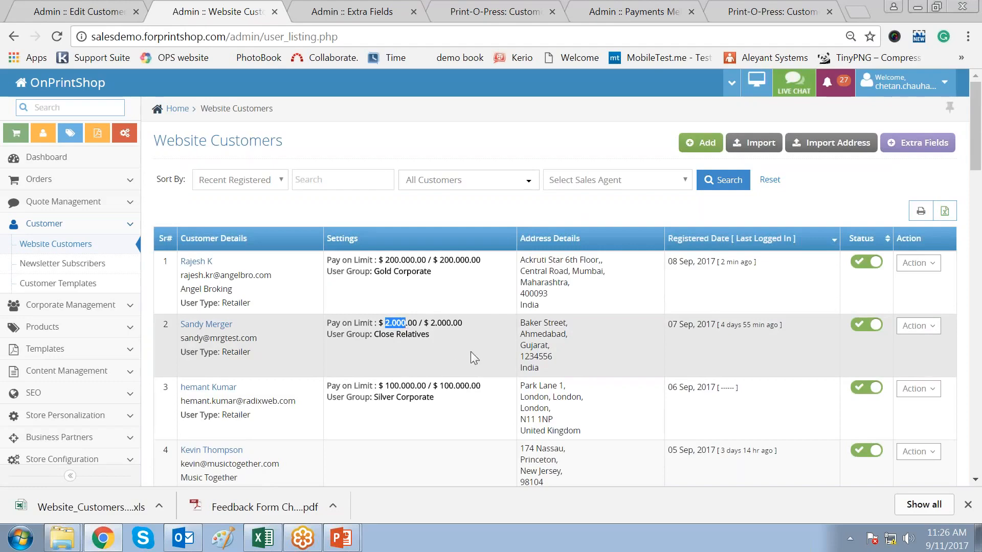
left_click(471, 352)
left_click_drag(374, 335, 430, 335)
left_click(464, 356)
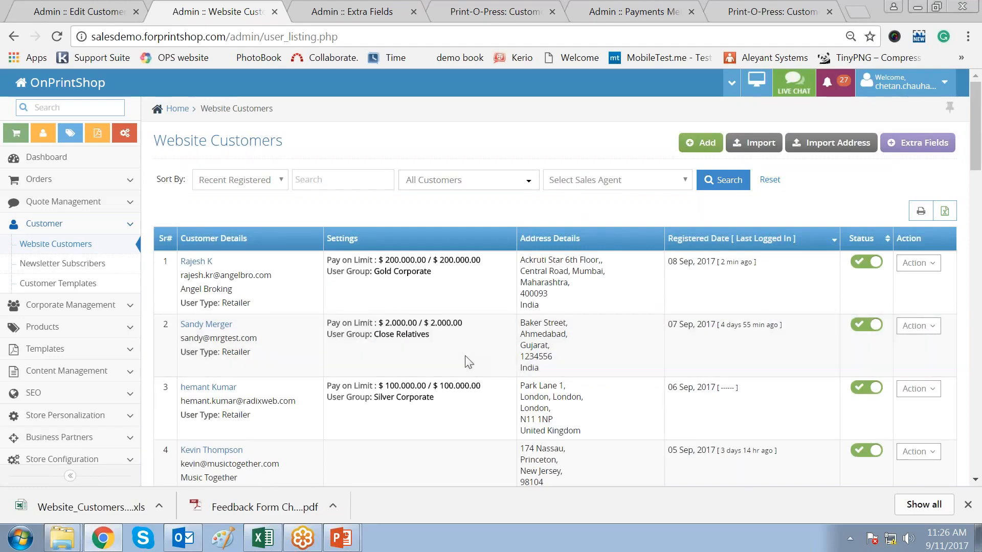
left_click_drag(213, 324, 233, 324)
left_click(448, 357)
scroll(450, 363, "down", 3)
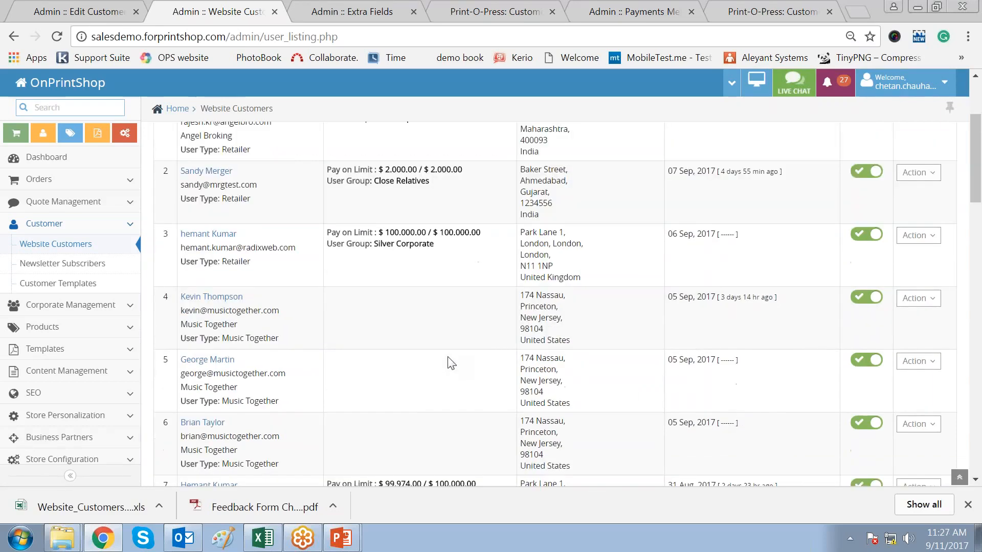
scroll(450, 363, "up", 3)
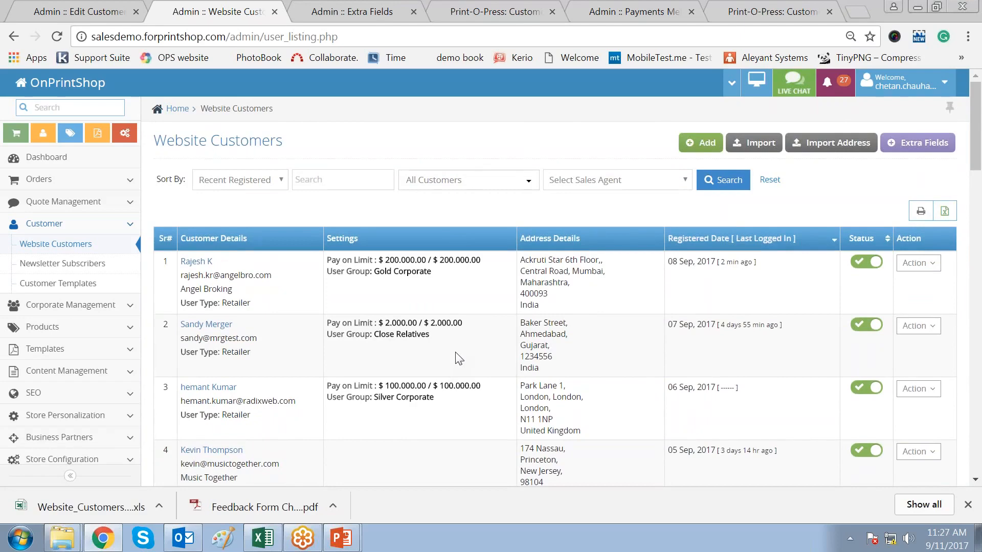
left_click(944, 212)
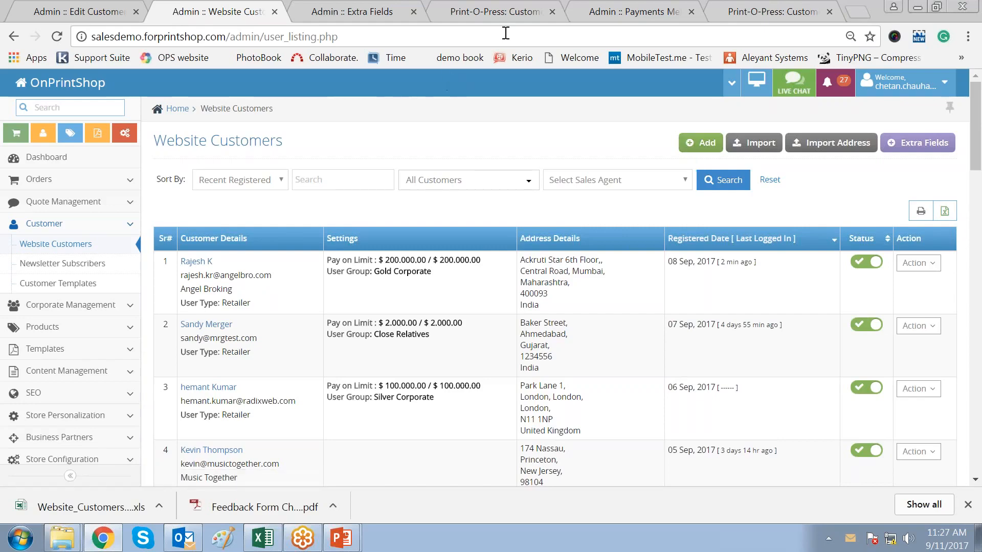
- Show the storefront Login / Register options with Facebook and Google sign-in, then return to admin
left_click(508, 14)
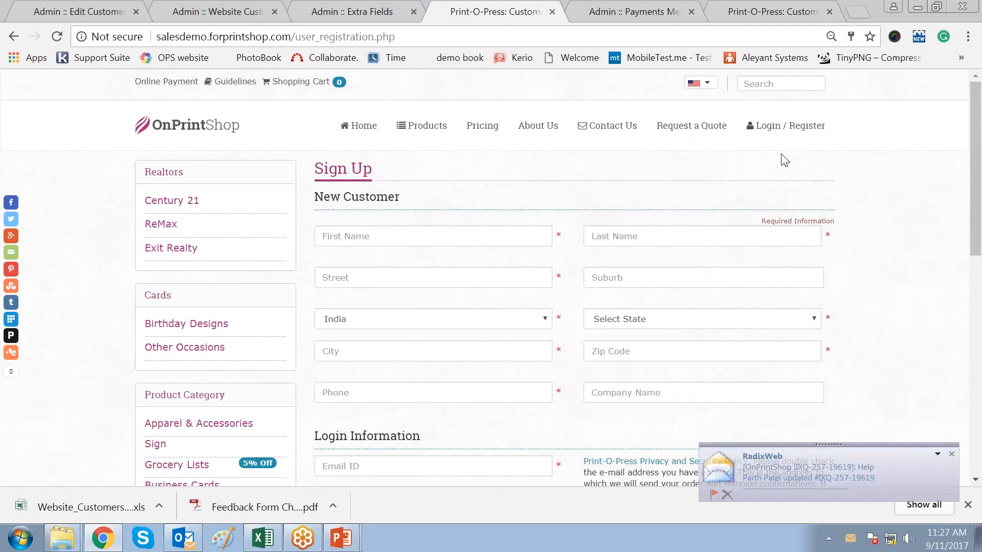
left_click(952, 454)
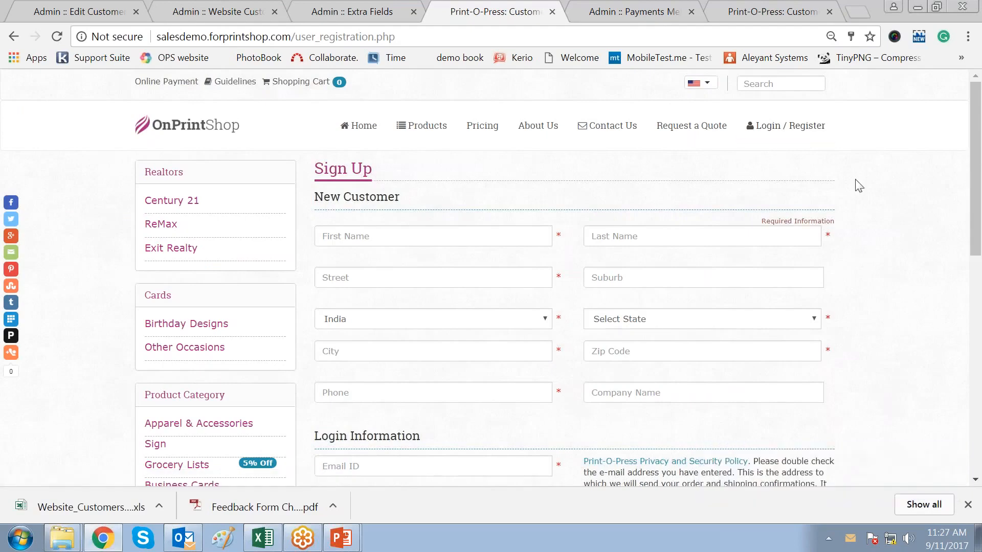
left_click(814, 134)
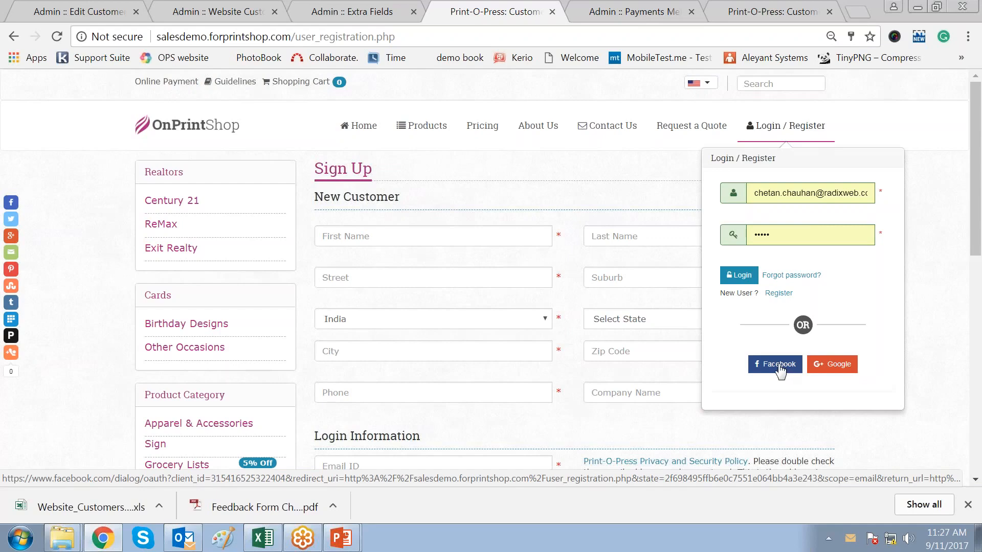
left_click(104, 14)
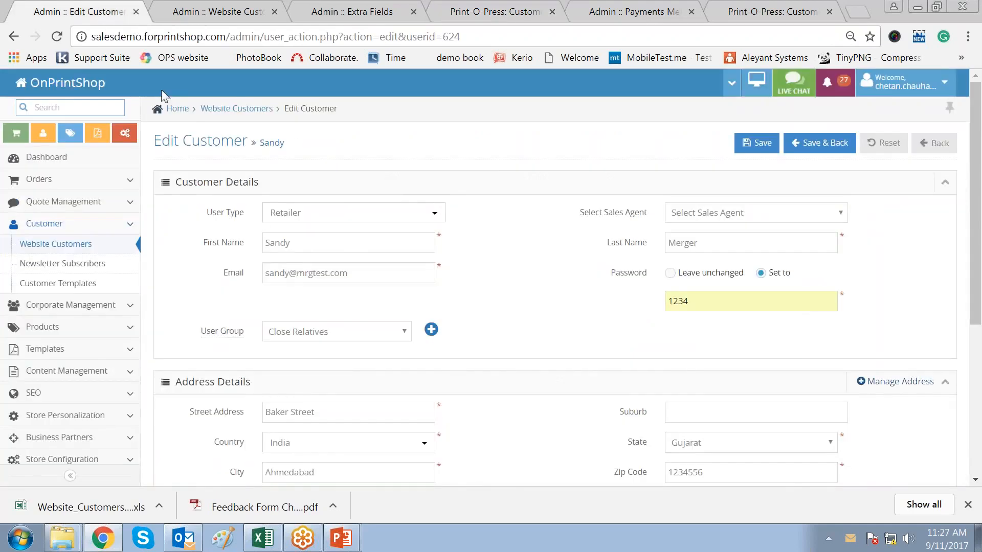
- Filter Website Customers by Retailer > Facebook and highlight the Facebook user type in rows 1-4
left_click(949, 148)
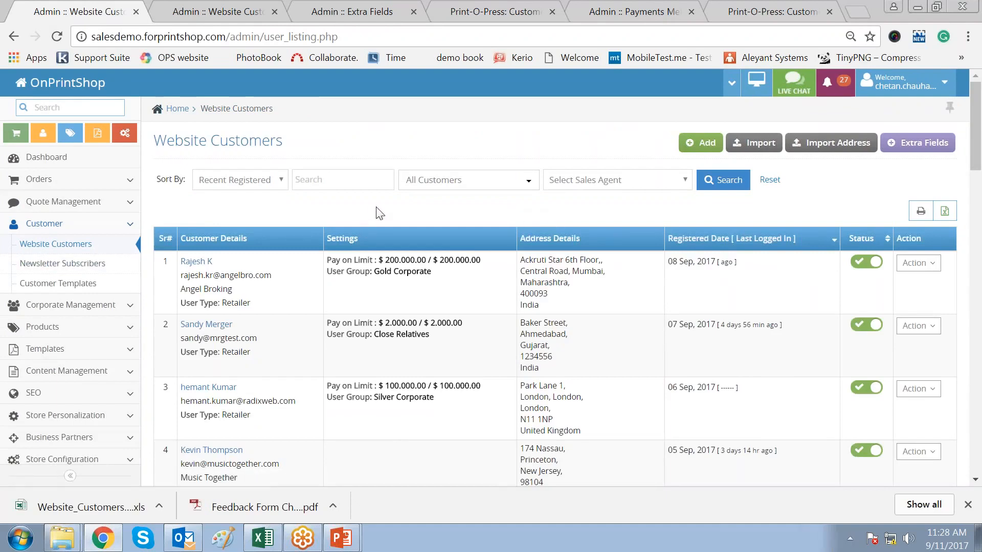
left_click(487, 183)
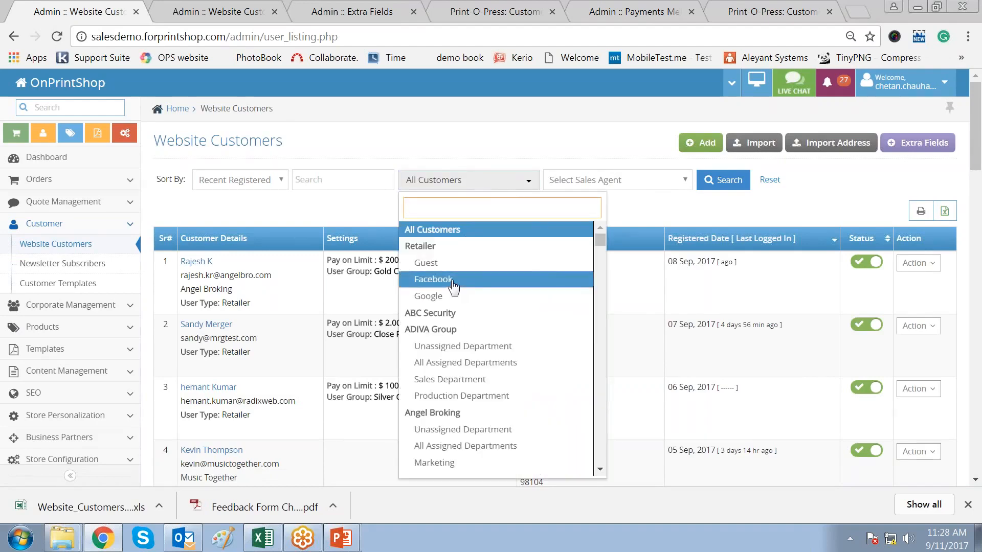
left_click(454, 283)
left_click(721, 180)
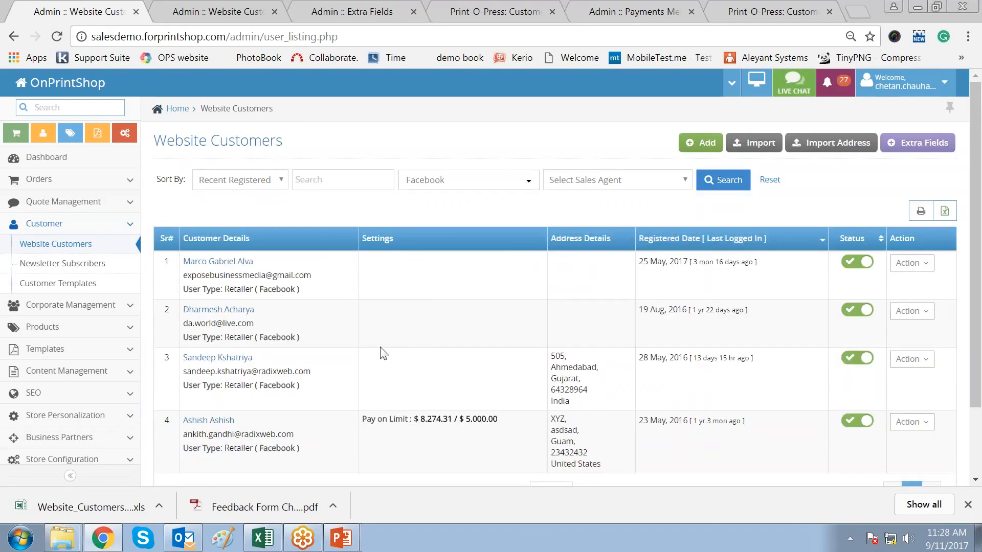
double_click(261, 287)
left_click_drag(259, 337, 298, 338)
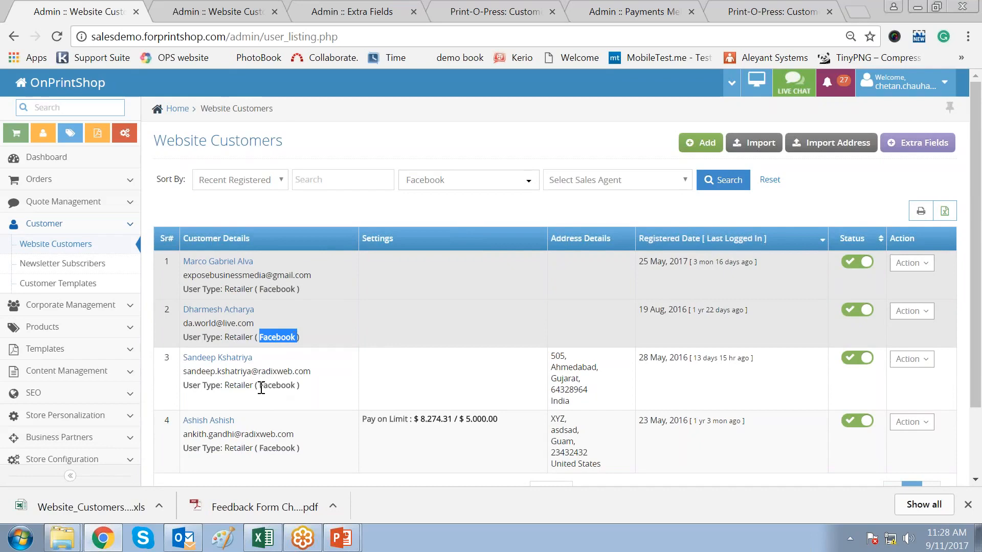
left_click_drag(261, 386, 314, 391)
left_click_drag(259, 447, 309, 454)
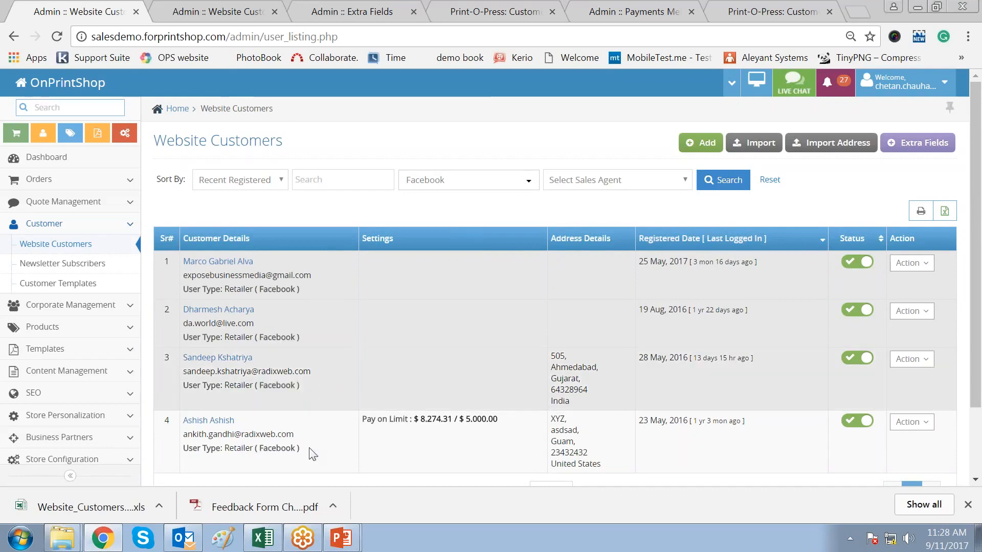
left_click(419, 468)
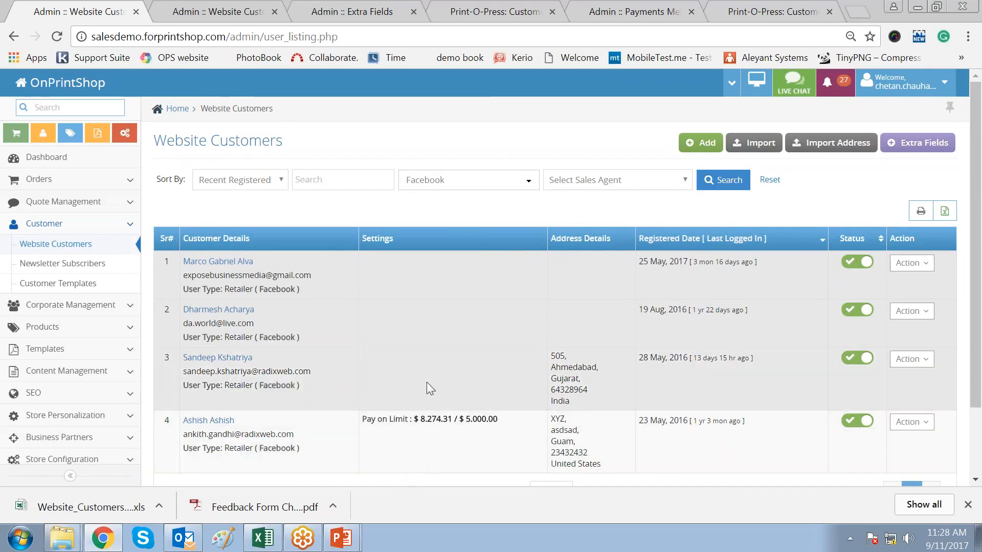